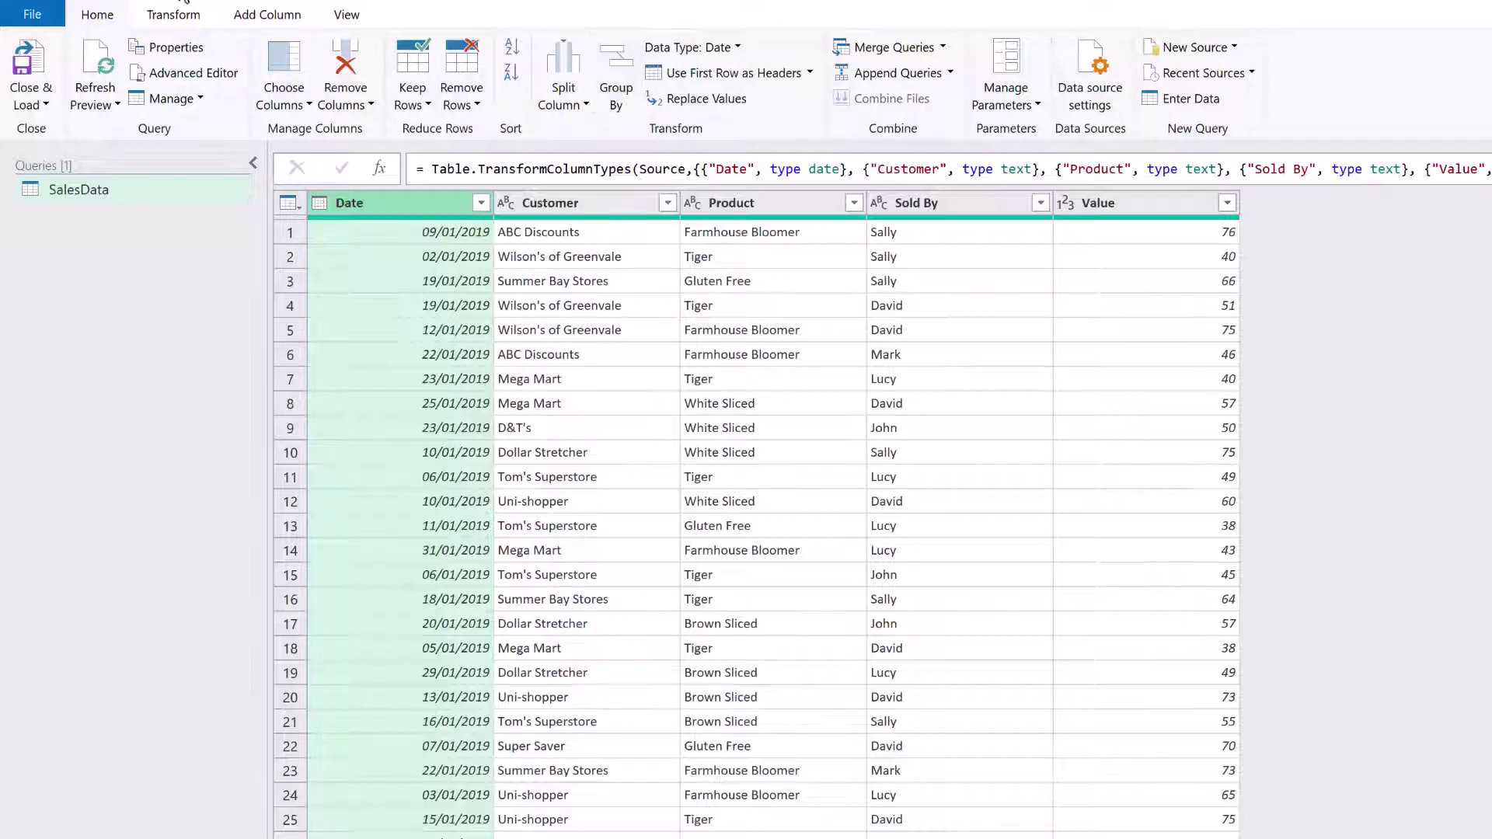
Open Group By from the Transform commands and switch between basic and advanced grouping modes
left_click(174, 17)
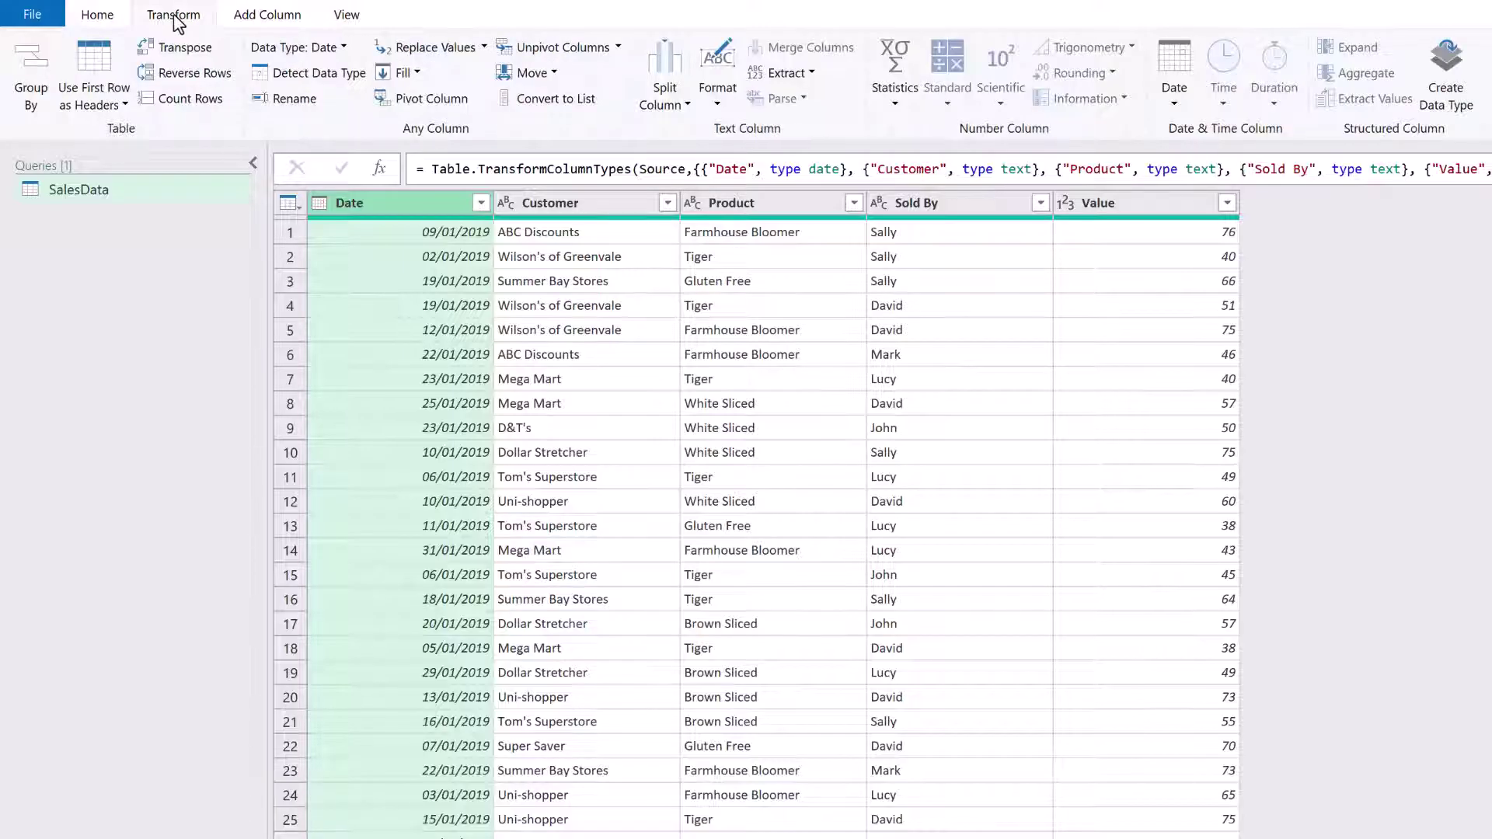
left_click(38, 99)
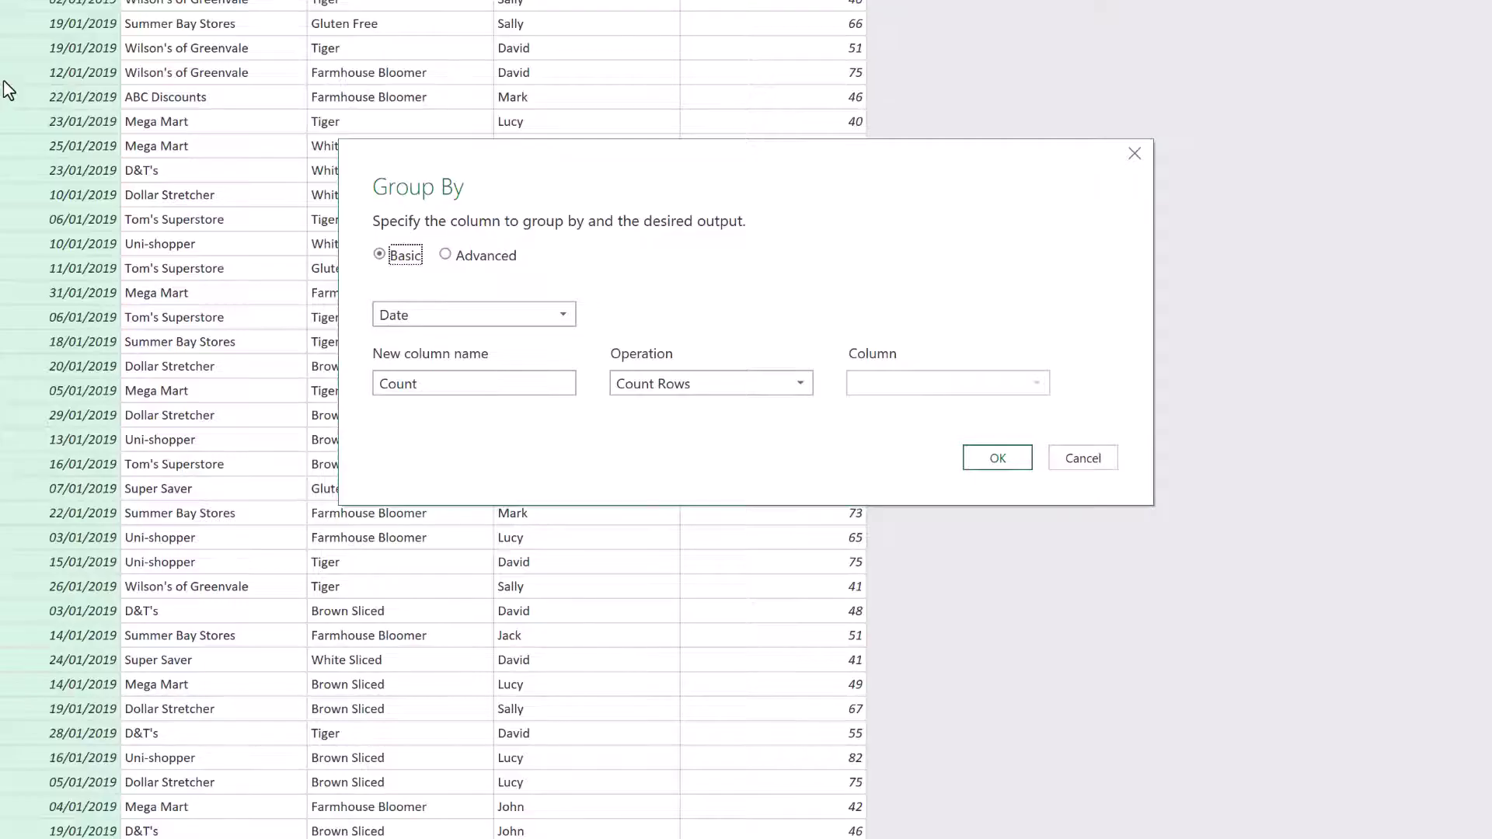
left_click(471, 259)
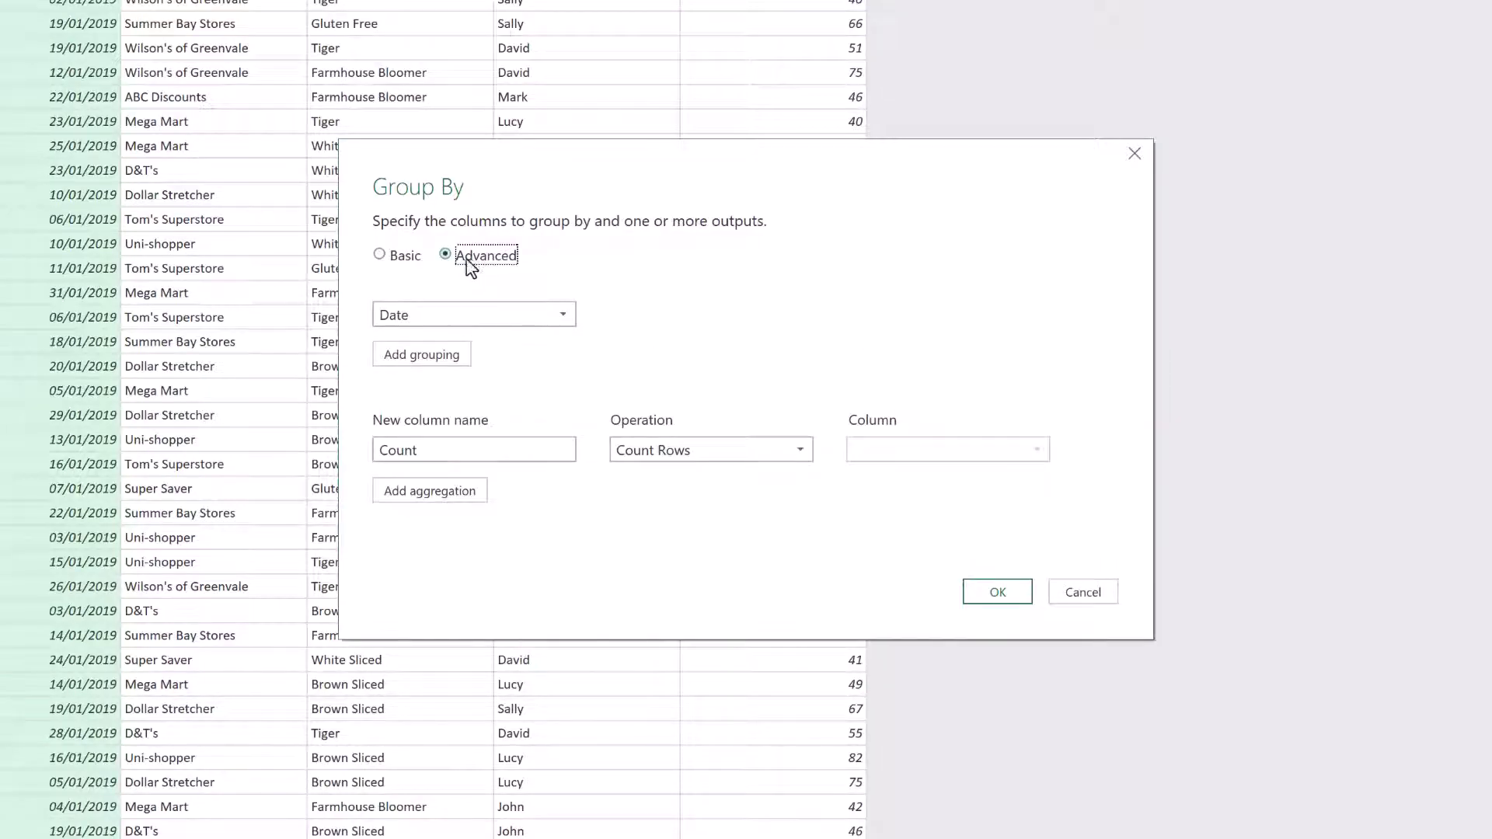
left_click(398, 259)
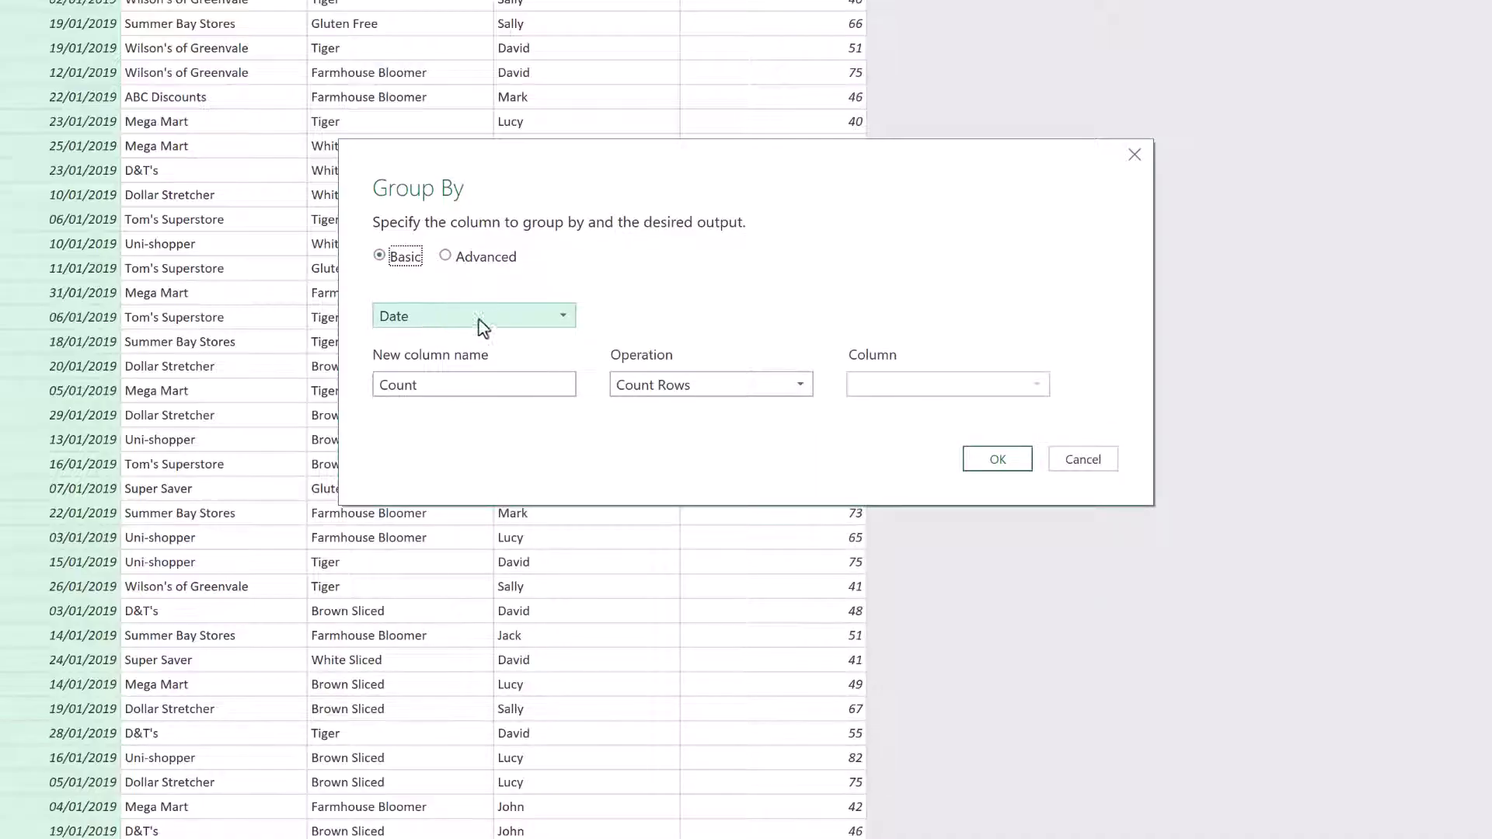
left_click(445, 257)
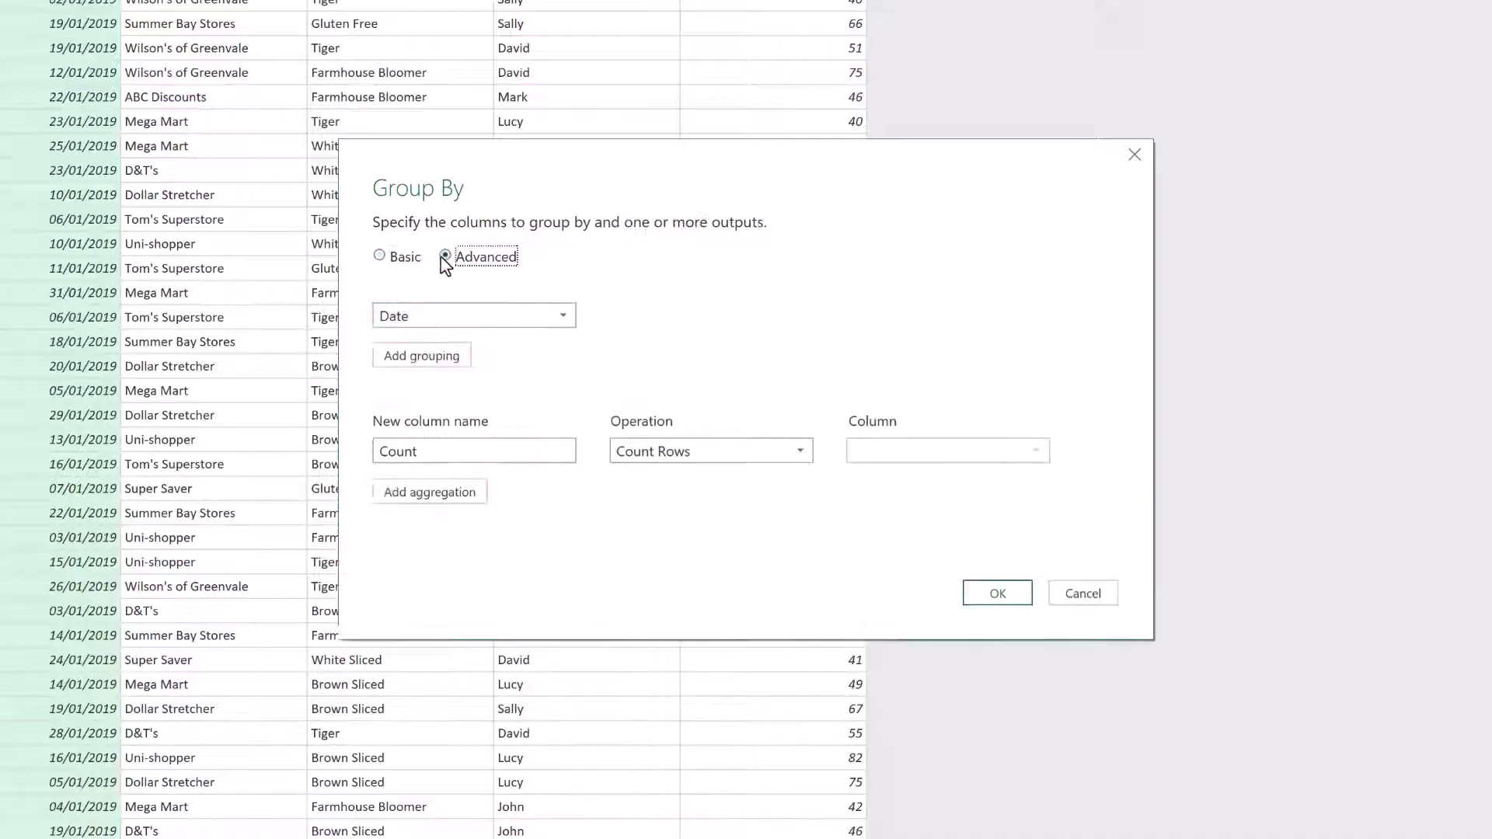
Add Customer and Product grouping columns and a second aggregation, then cancel without grouping
left_click(426, 356)
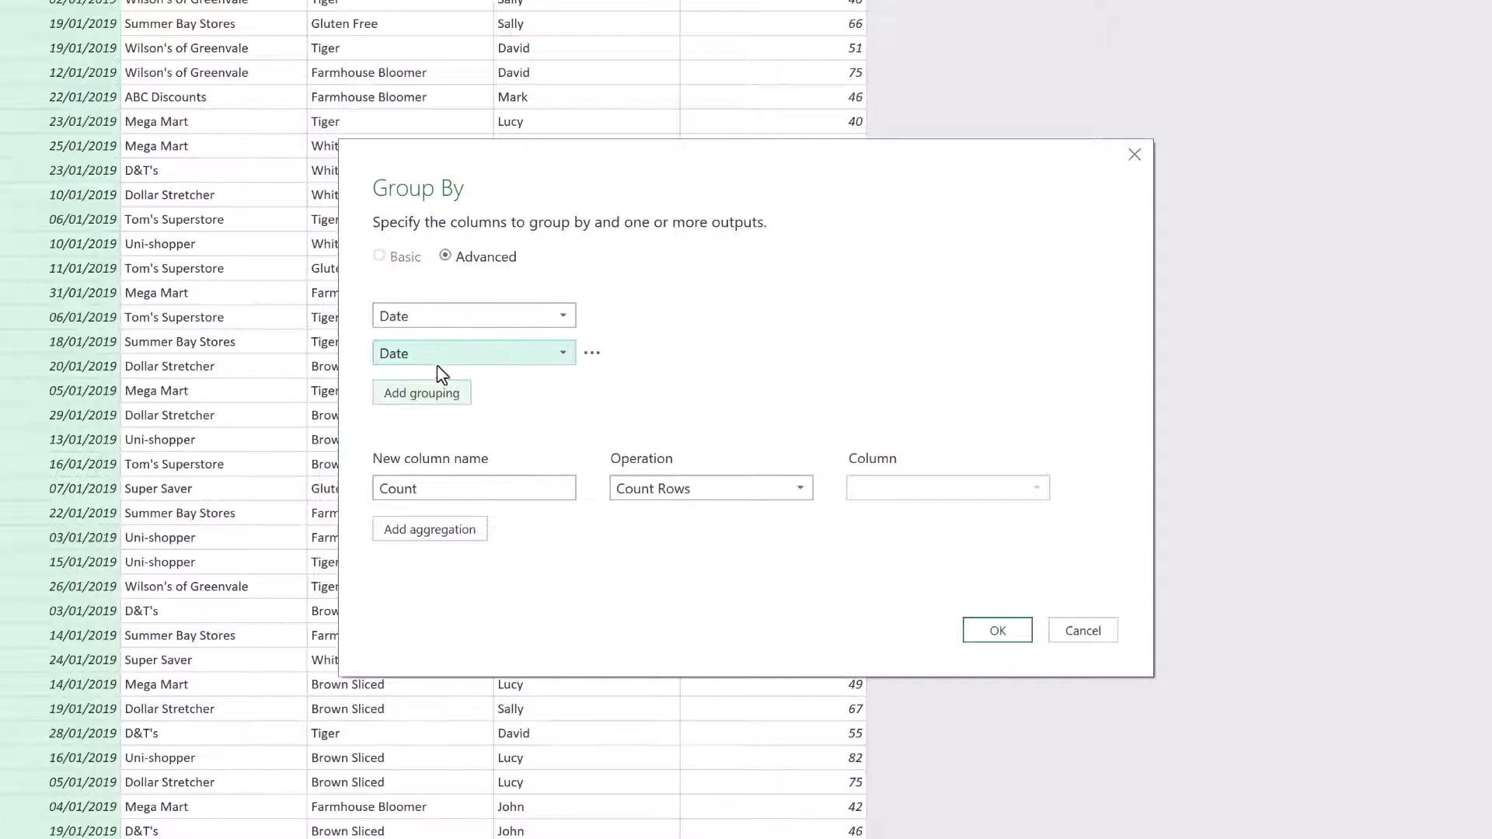
left_click(553, 355)
left_click(459, 399)
left_click(450, 400)
left_click(467, 390)
left_click(449, 463)
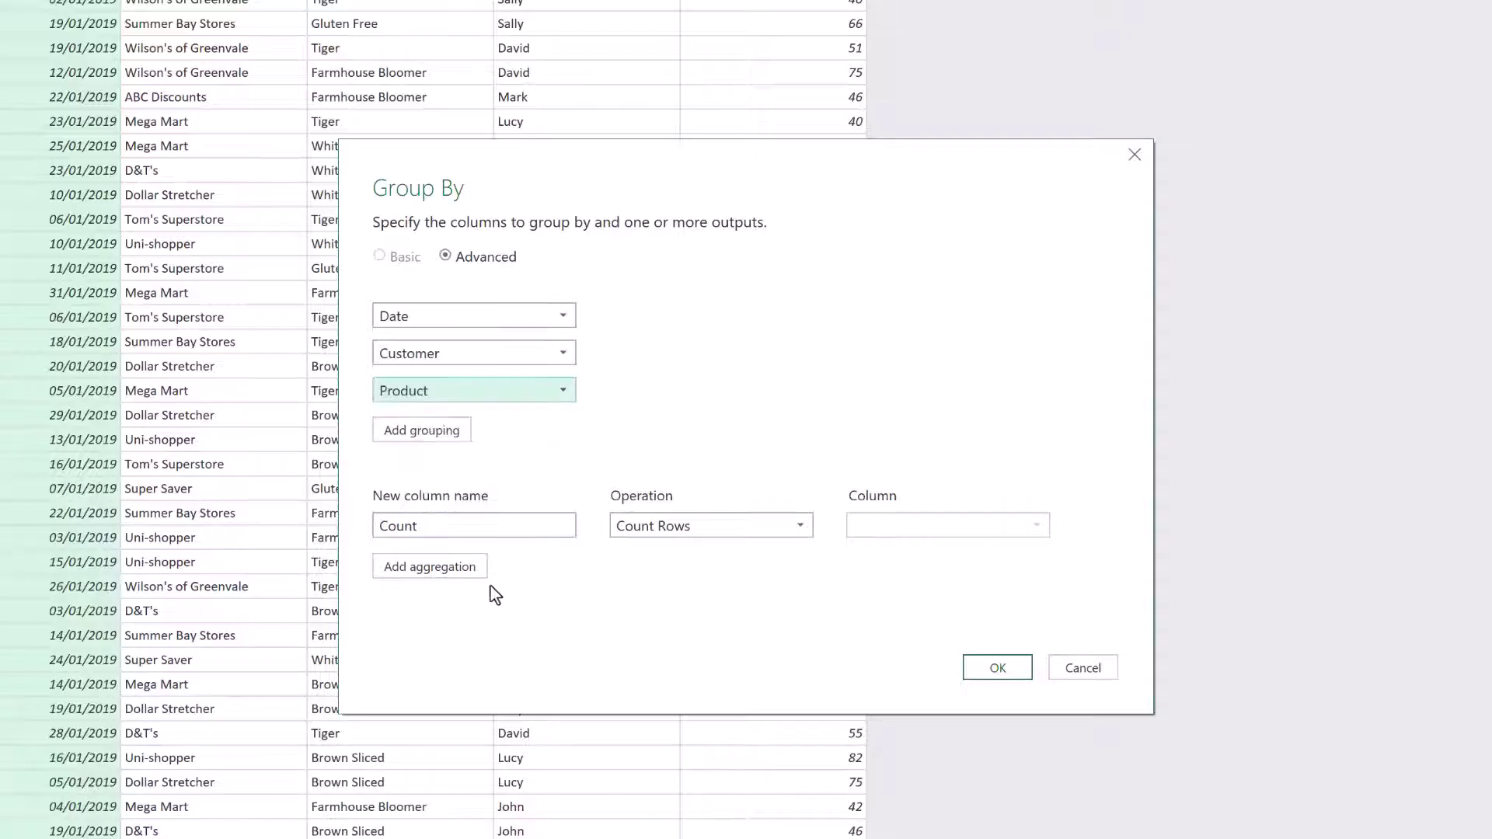
left_click(455, 567)
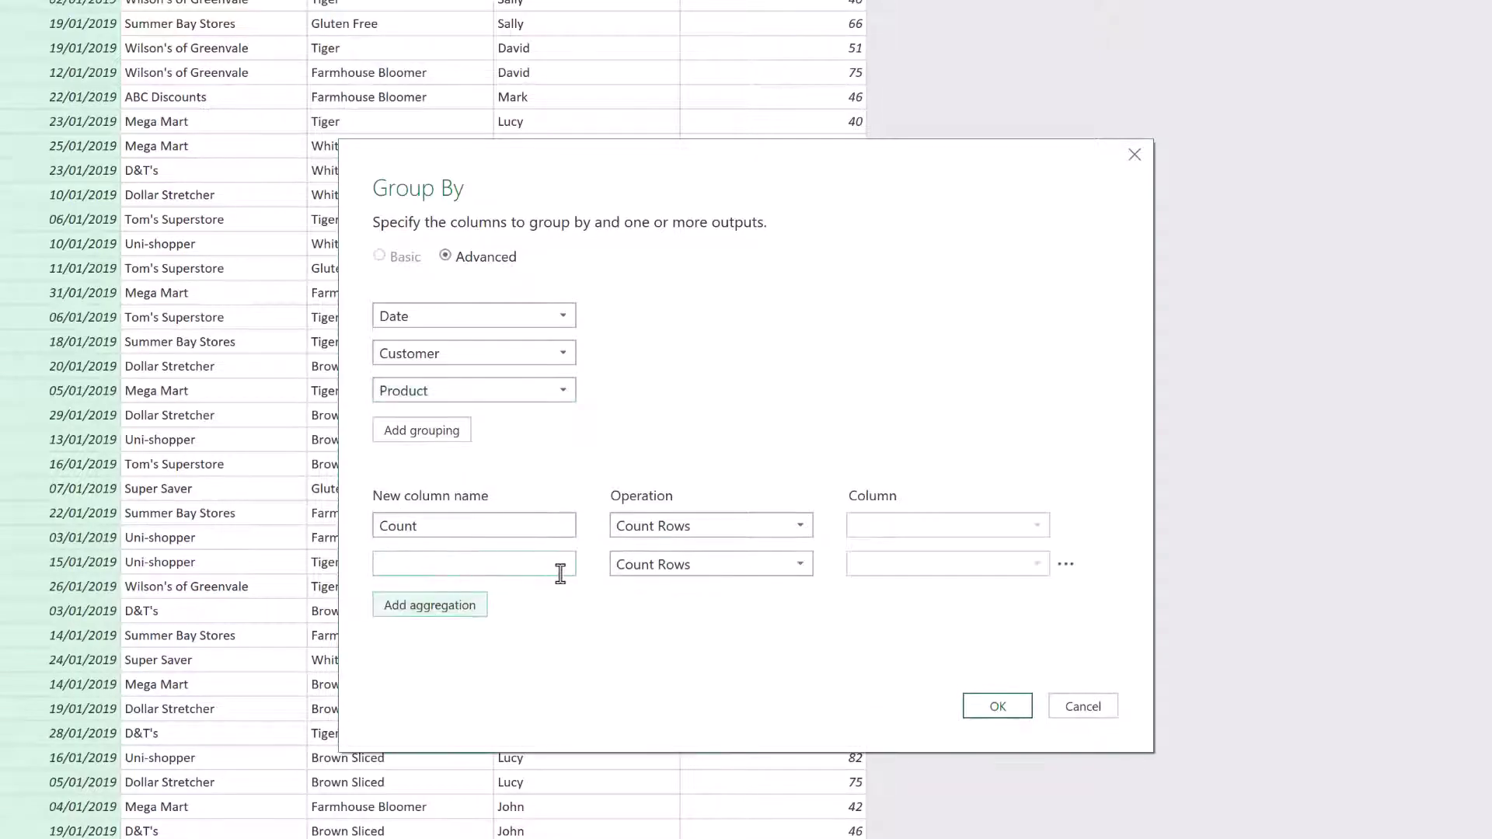
left_click(532, 564)
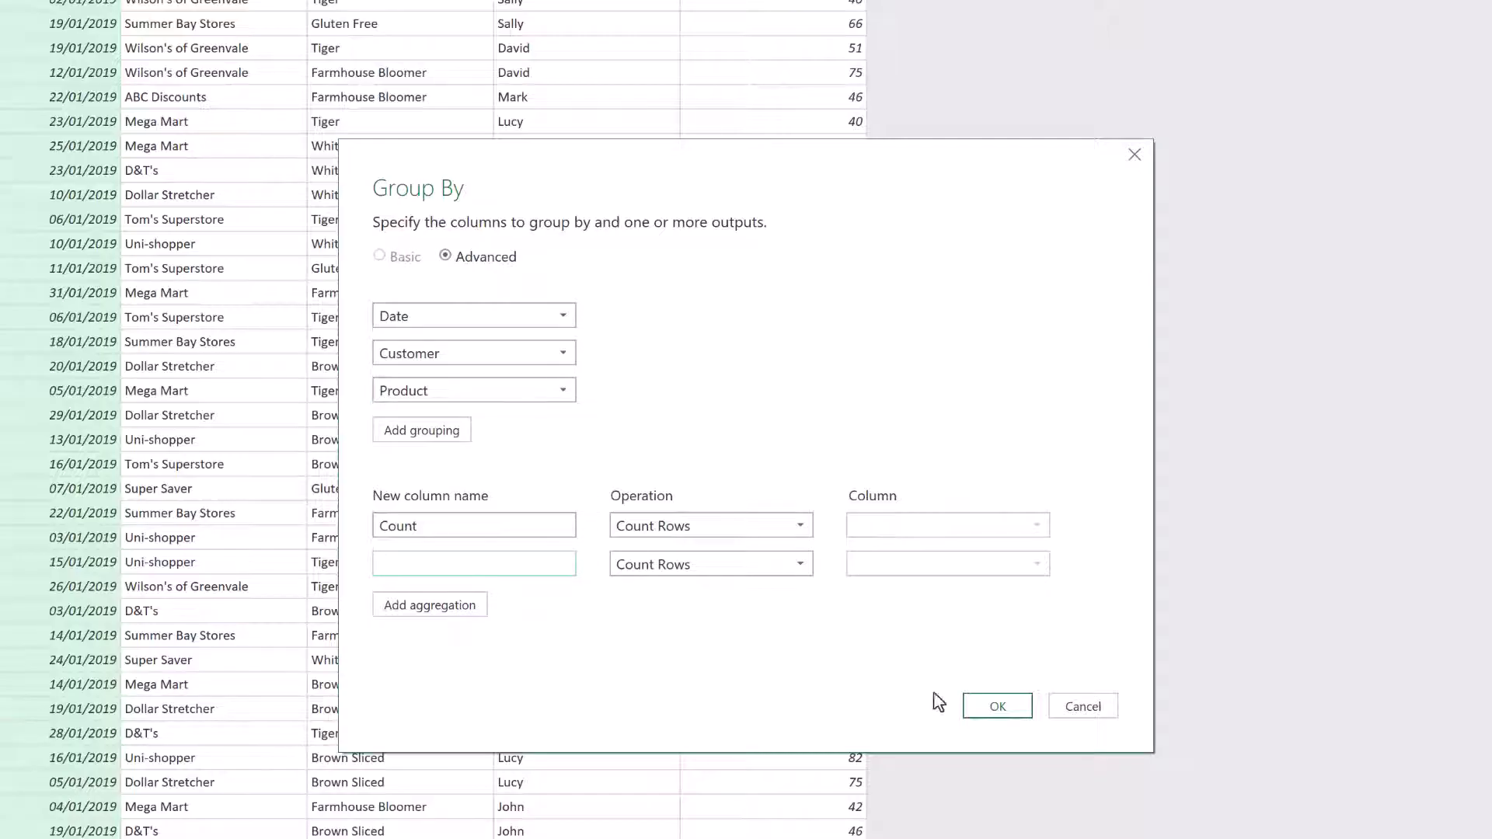
left_click(1066, 708)
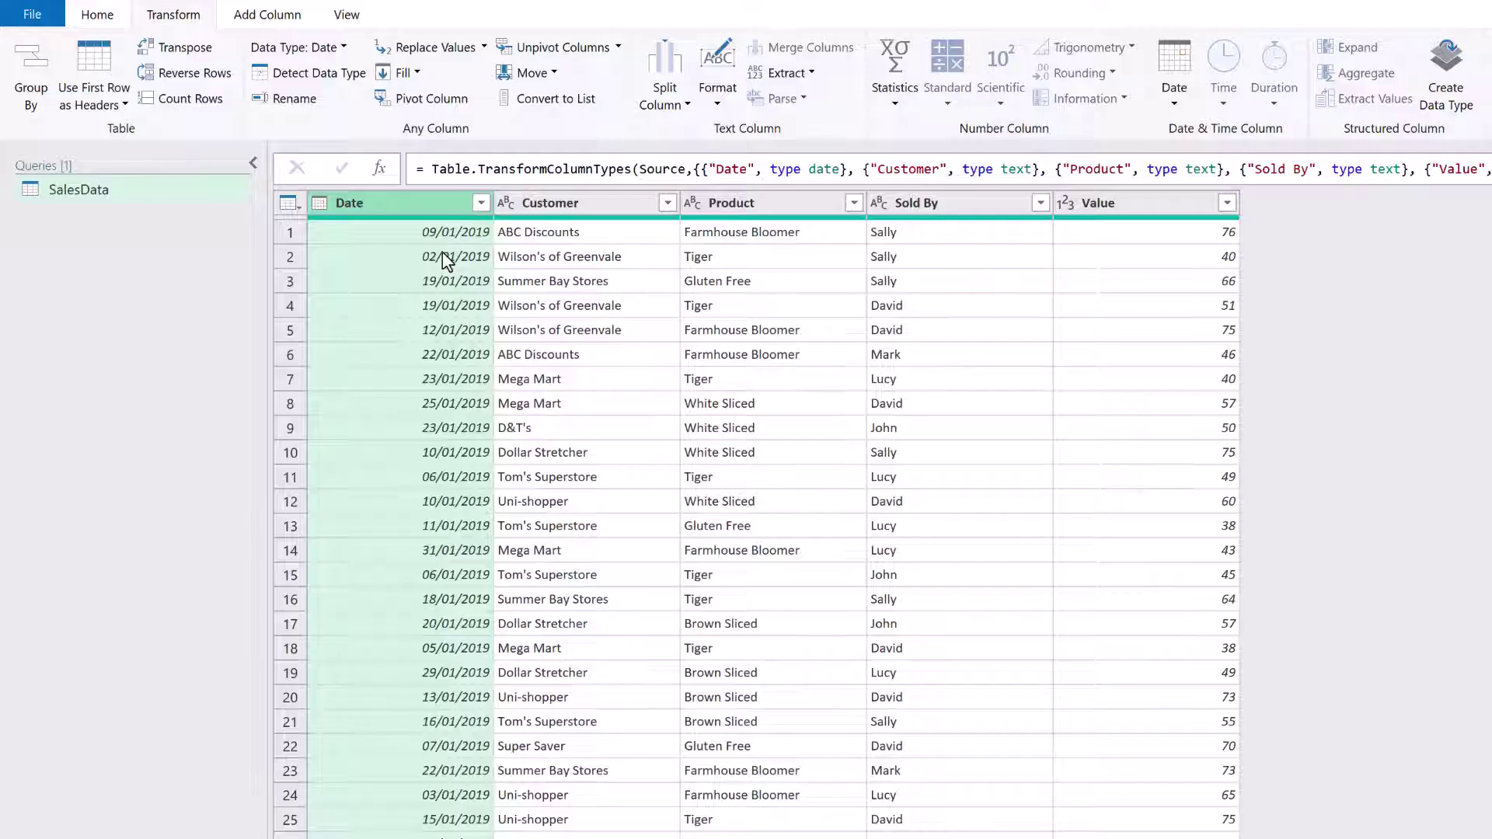
Group by Product with an 'Average Sale' column averaging Value
left_click(742, 204)
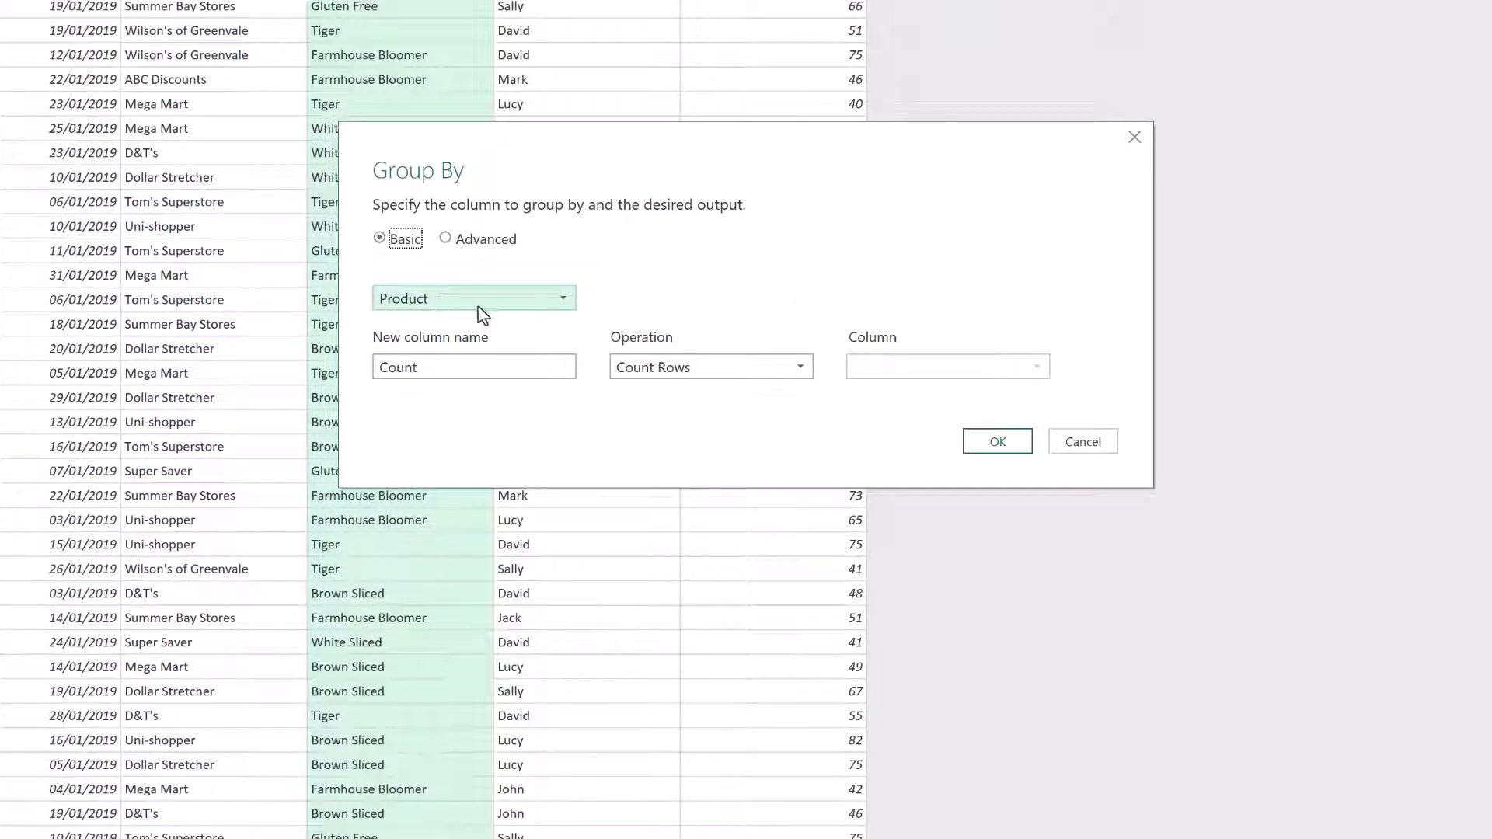
left_click(478, 307)
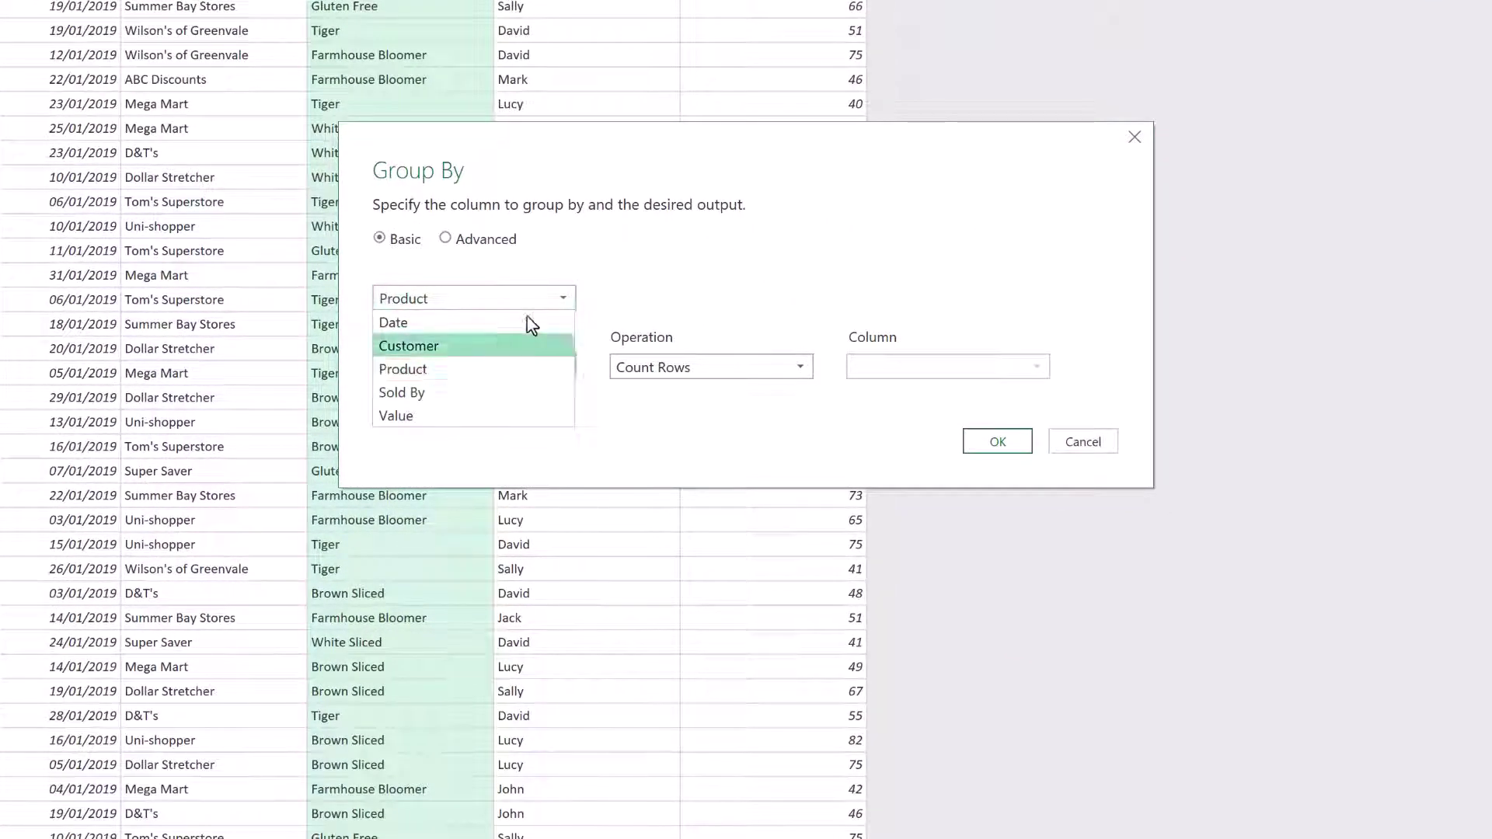
left_click(609, 252)
left_click_drag(571, 366, 364, 371)
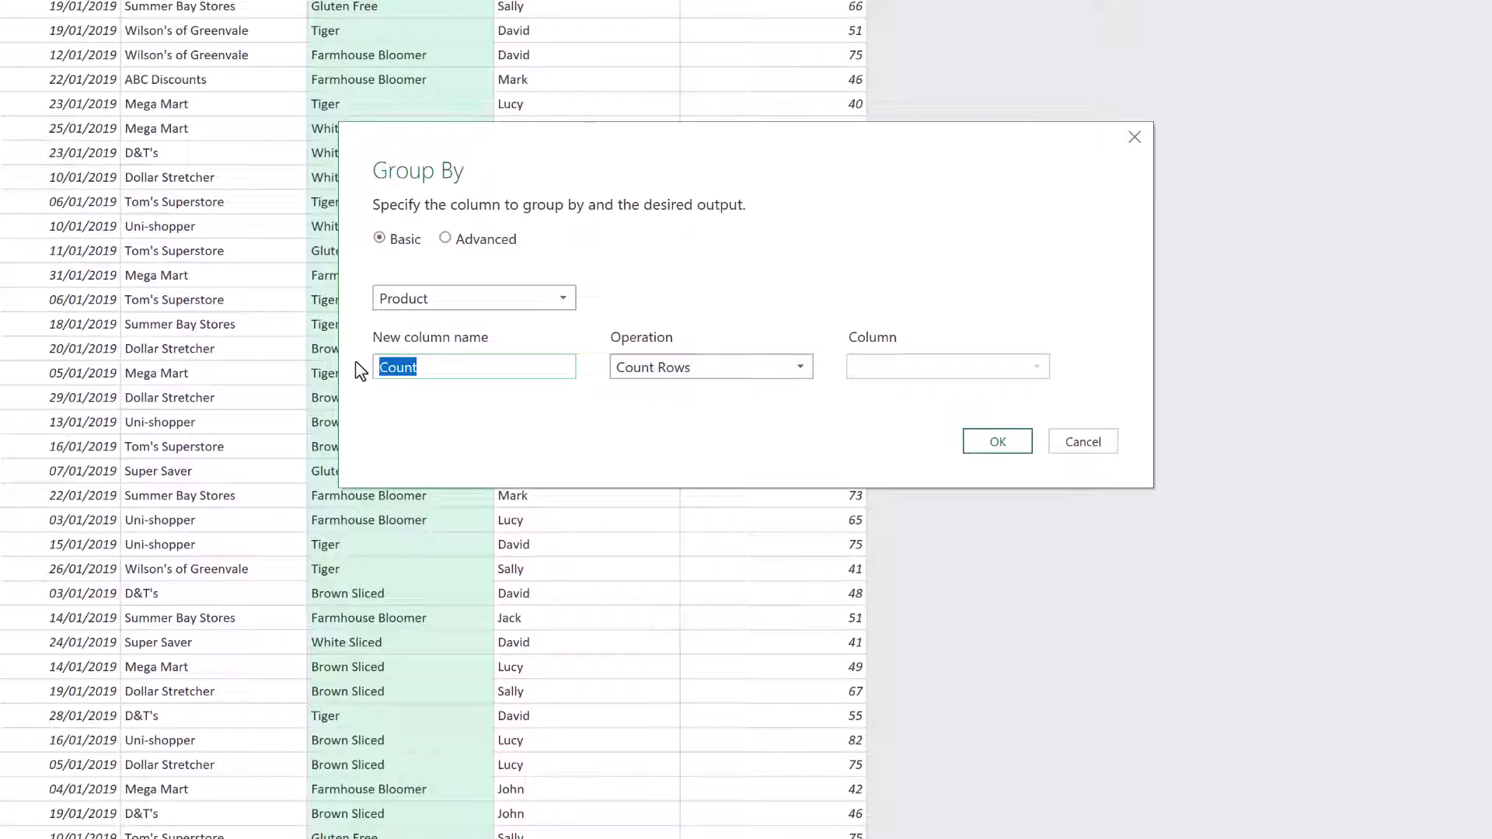
type("Average Sale")
left_click(746, 375)
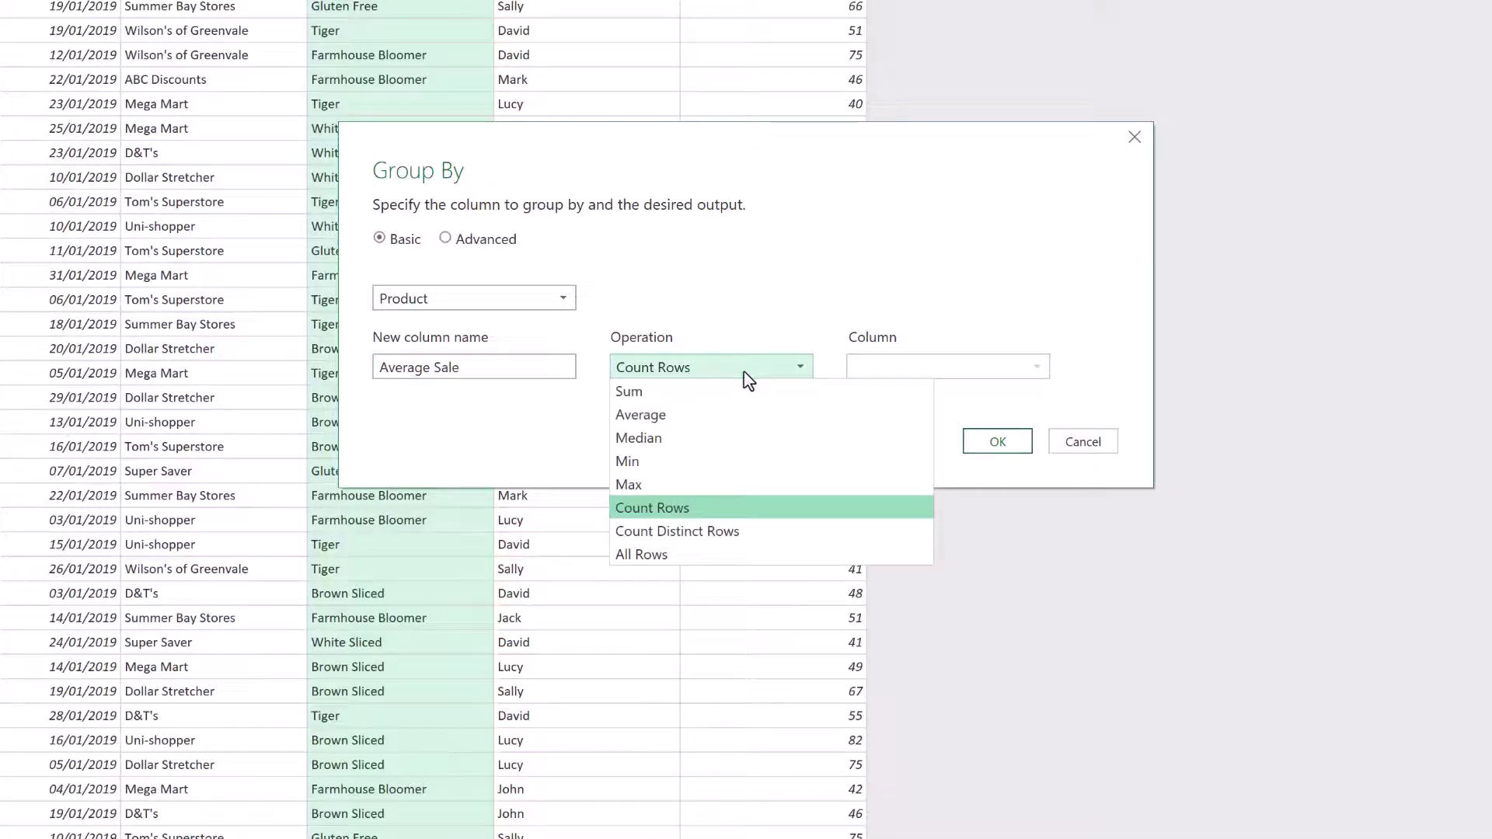
left_click(684, 428)
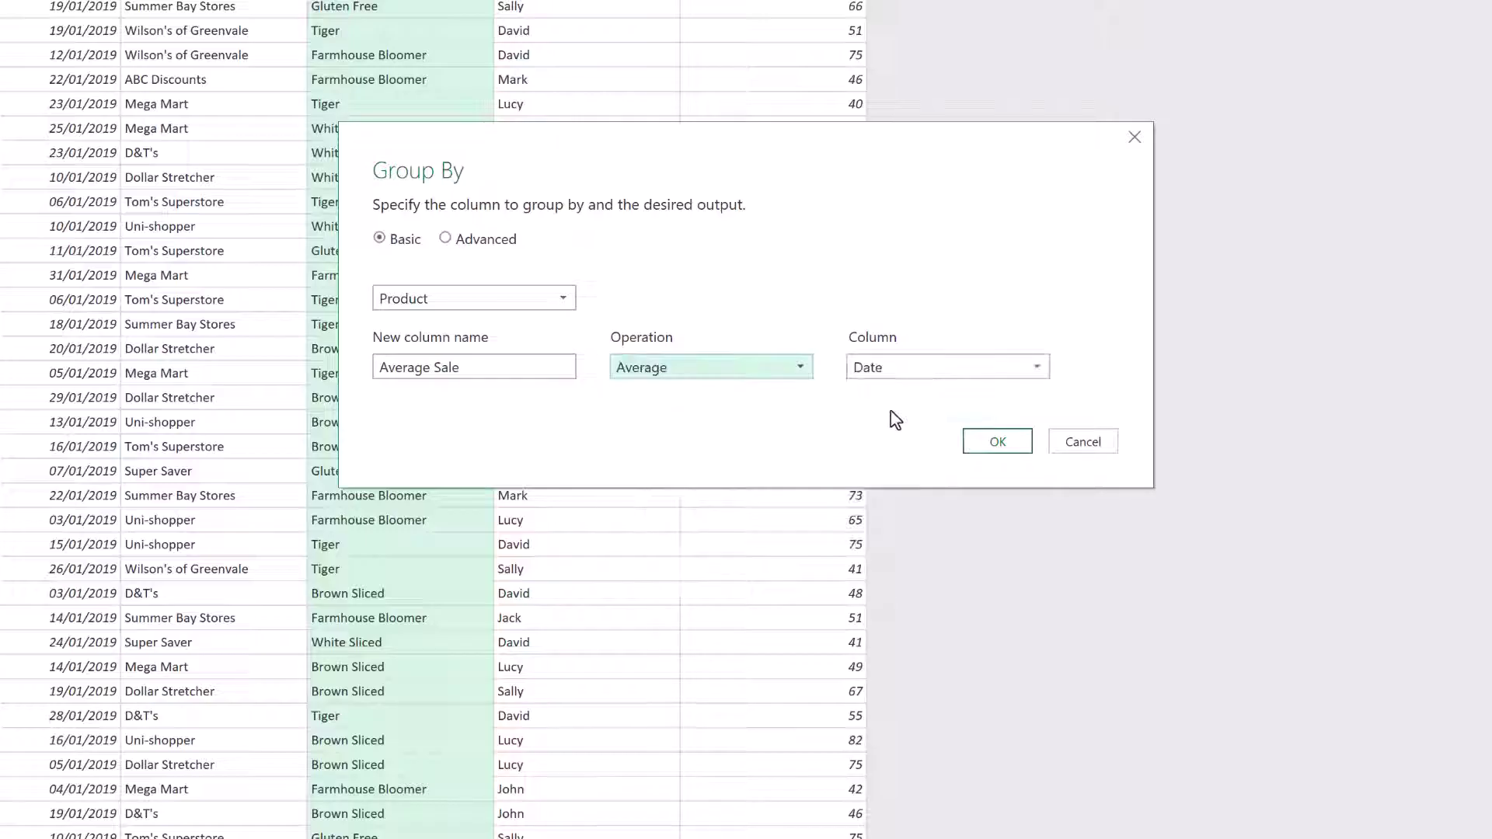
left_click(1026, 367)
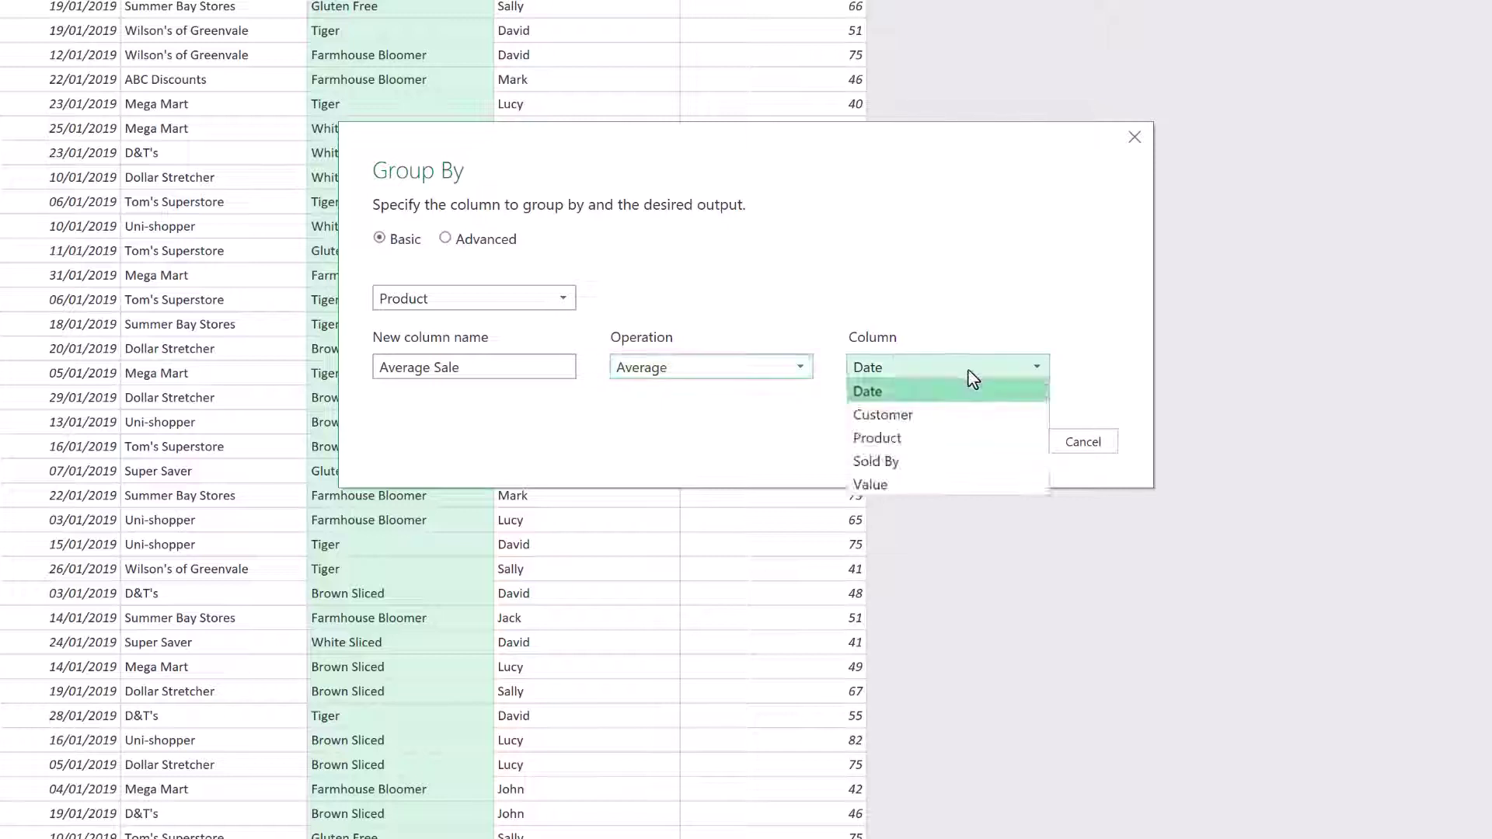
left_click(883, 485)
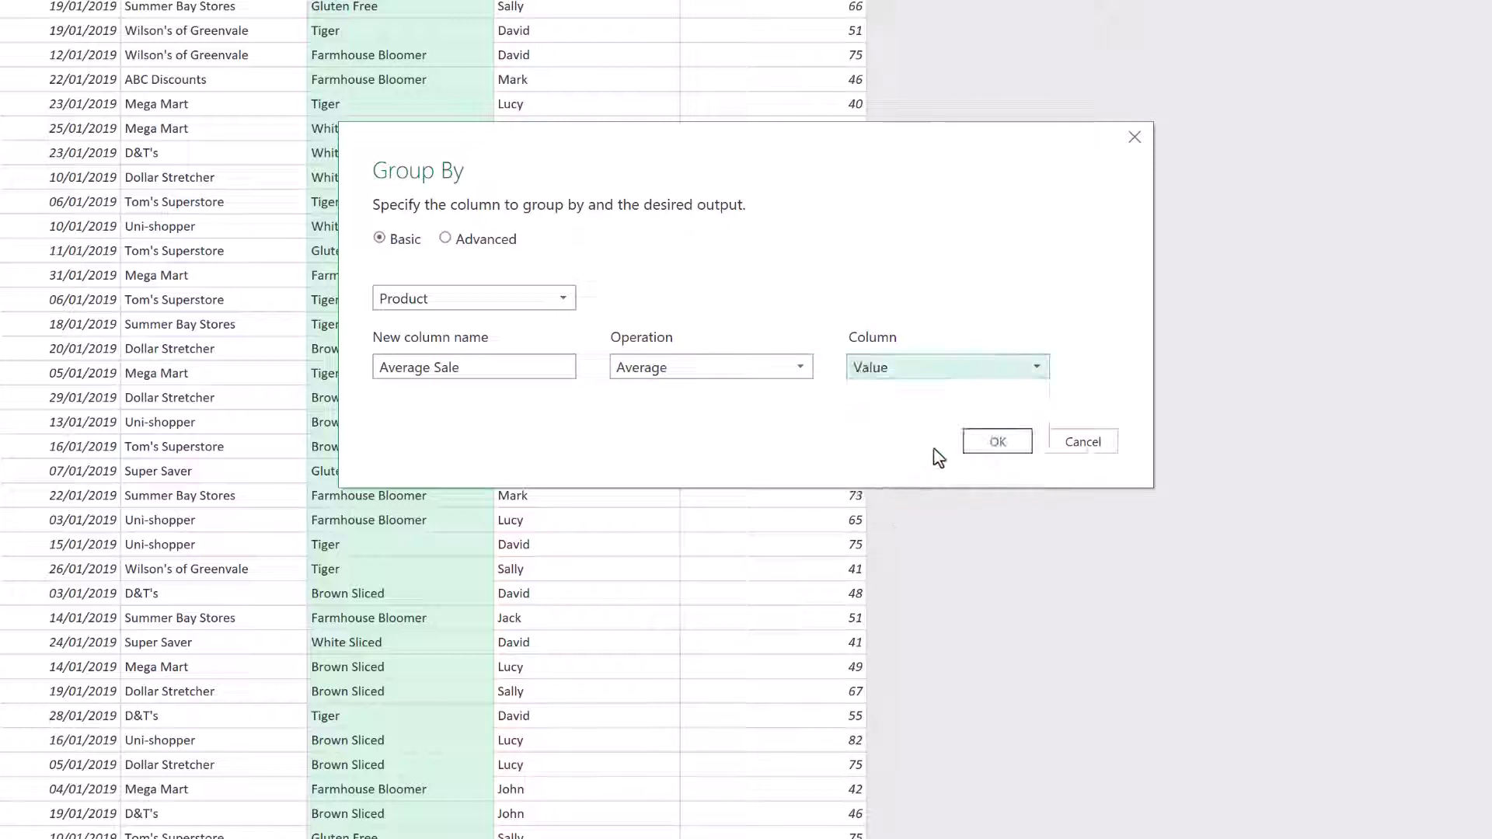
left_click(998, 442)
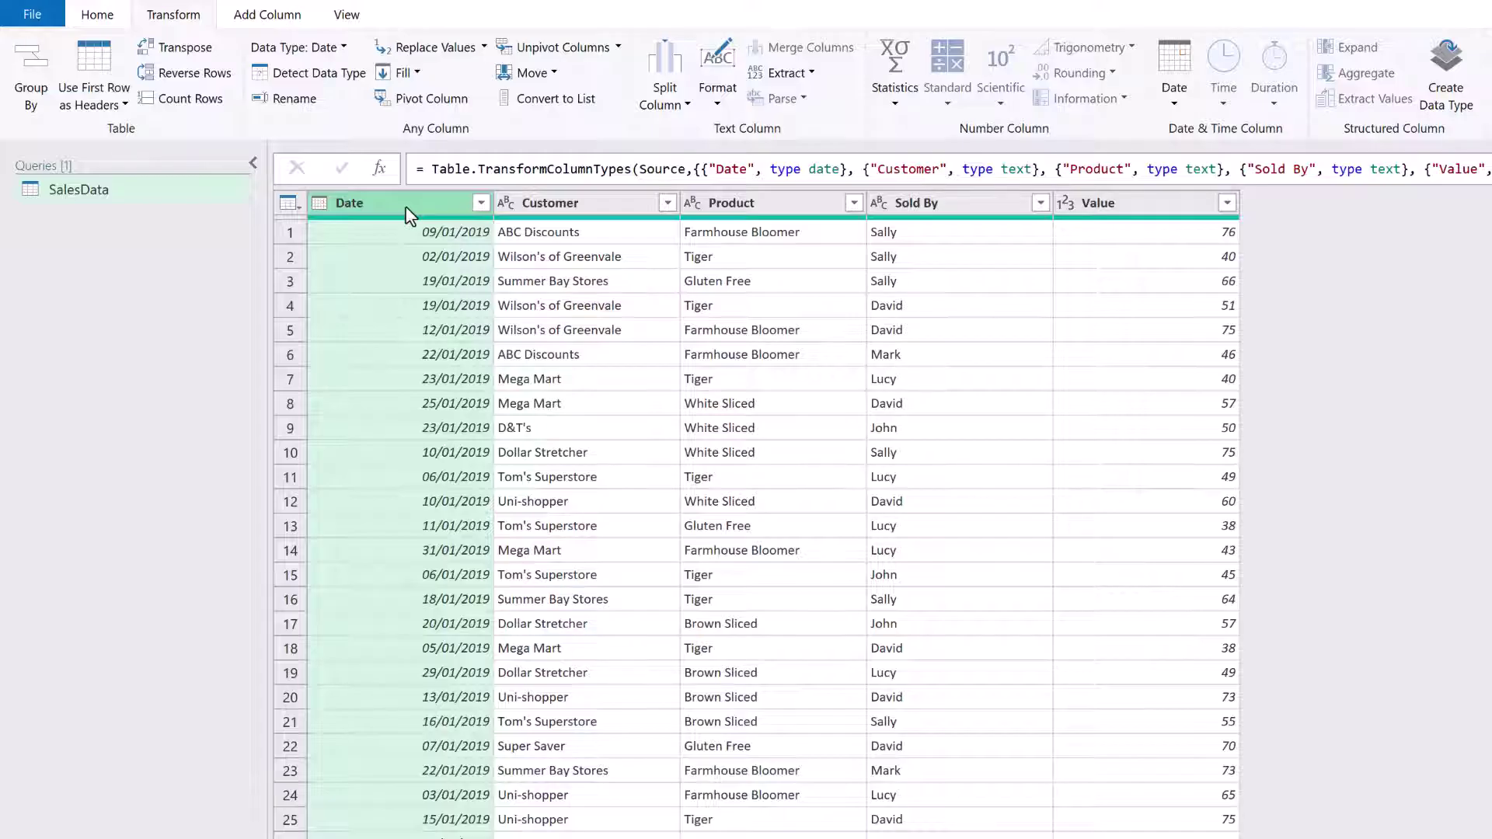
Start an advanced grouping on Customer and Product, moving Product above Customer
left_click(585, 202)
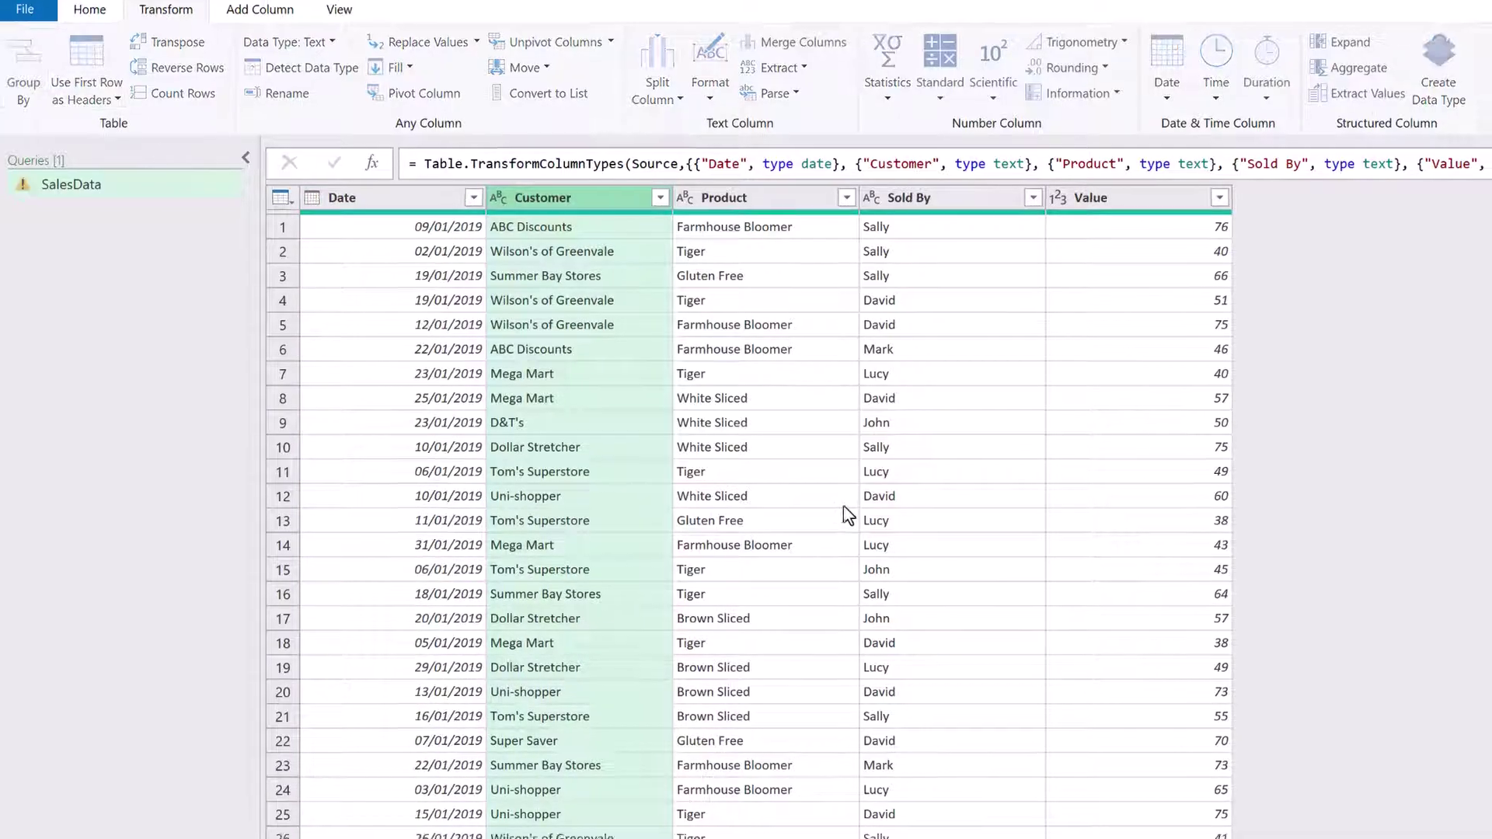
left_click(17, 78)
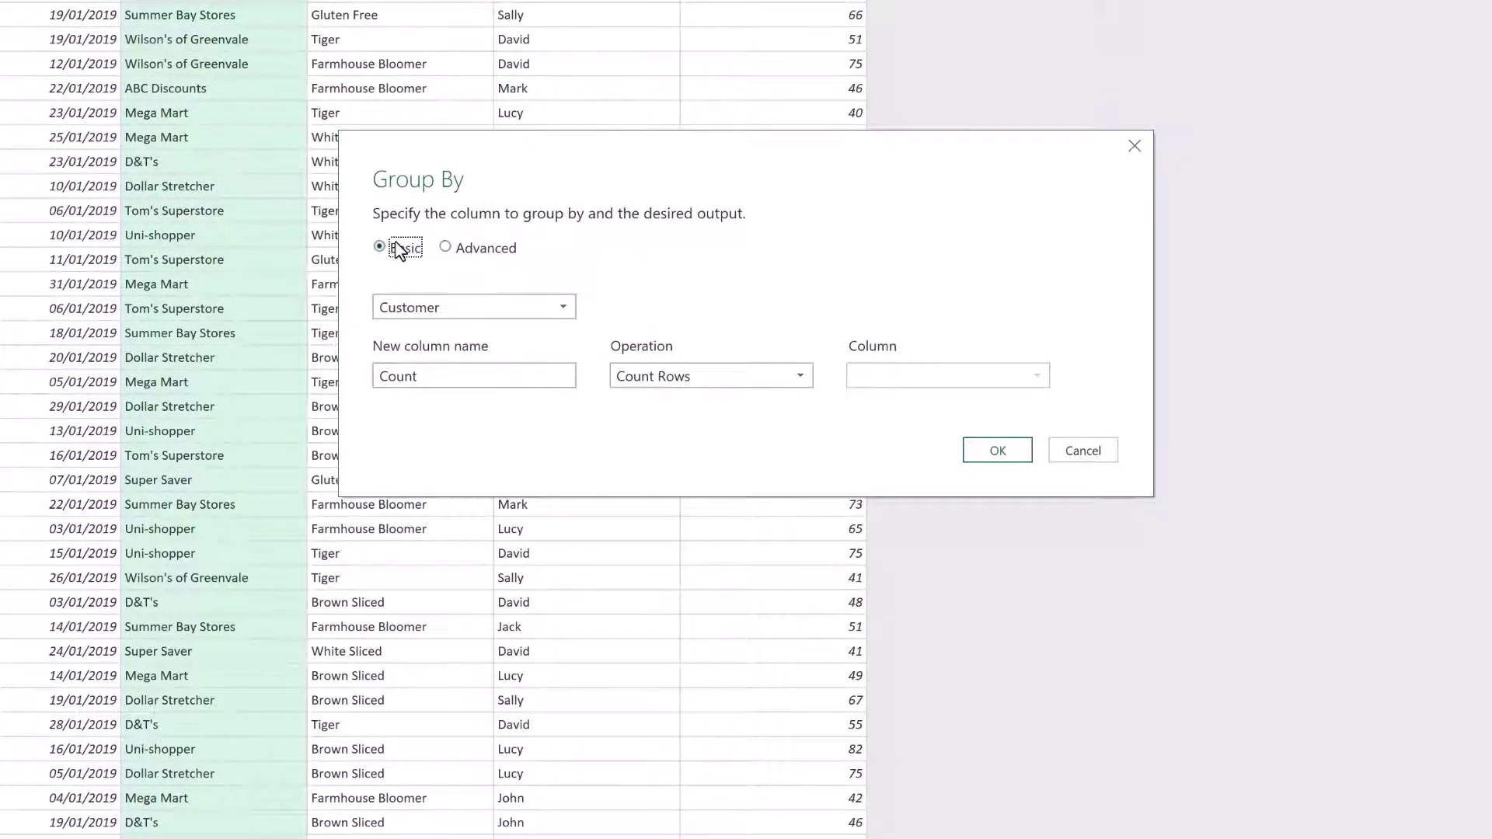
left_click(480, 247)
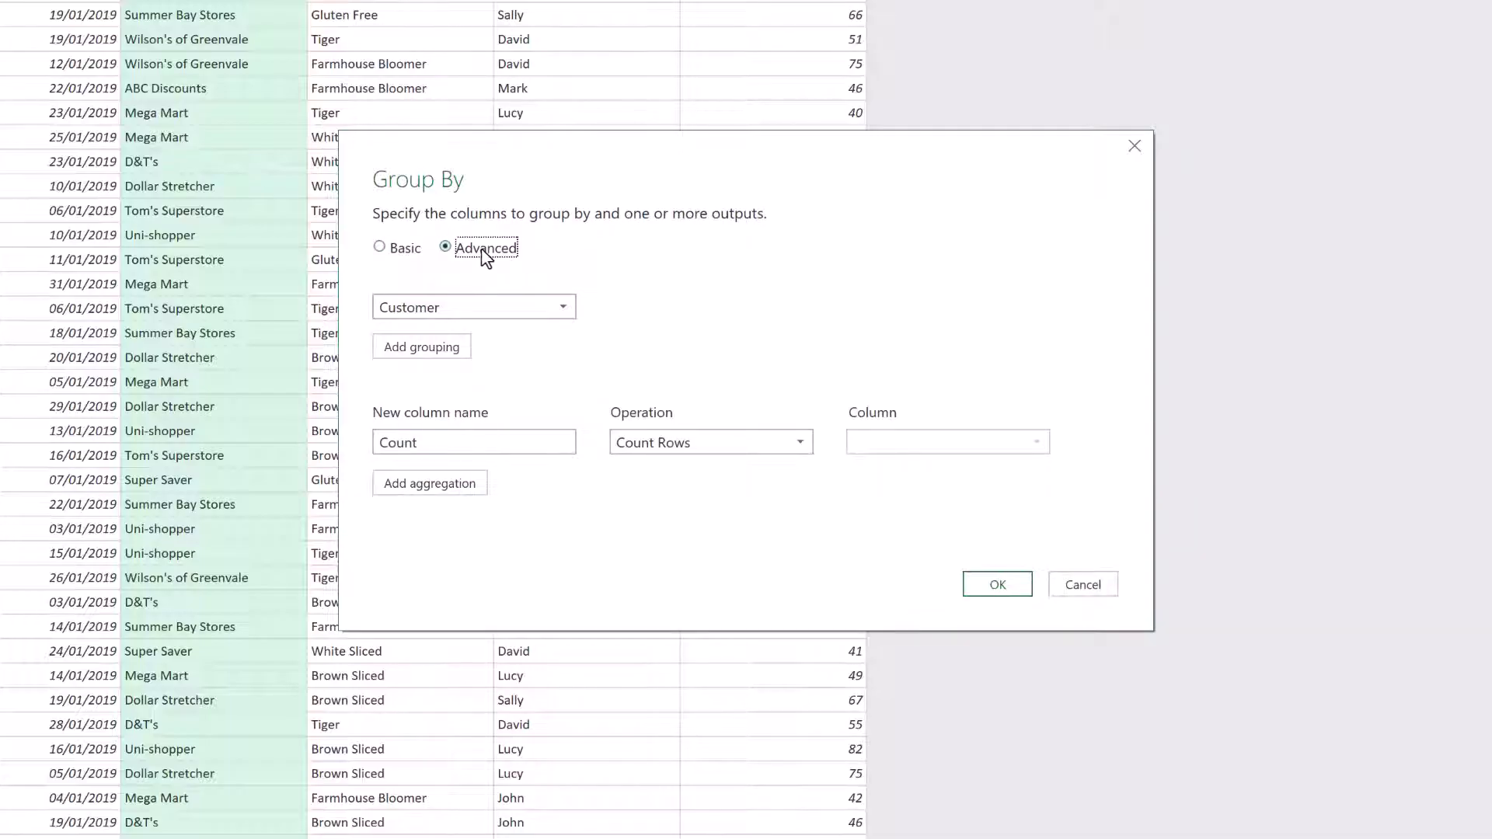
left_click(454, 347)
left_click(459, 350)
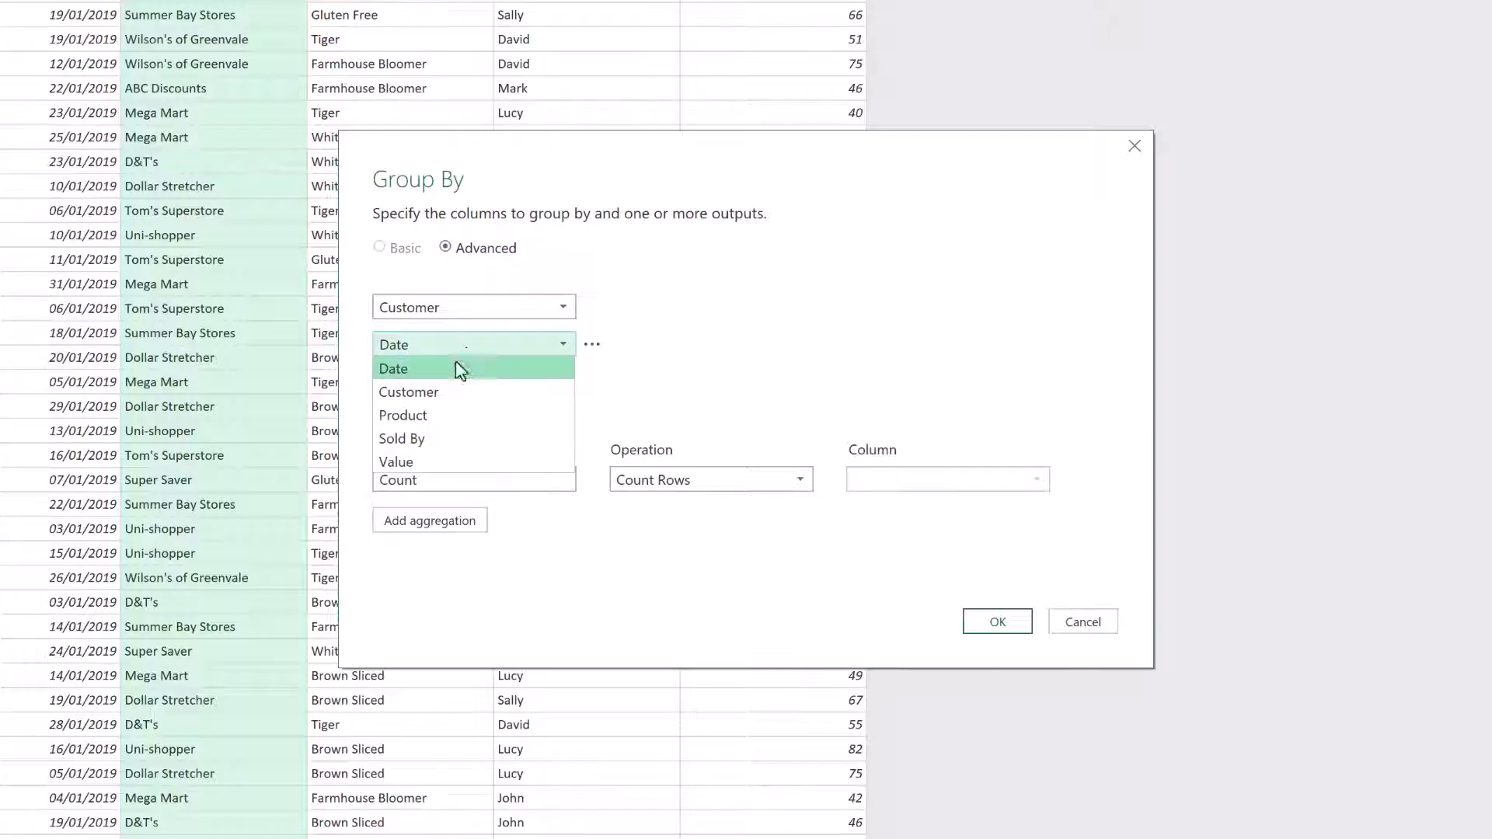
left_click(449, 416)
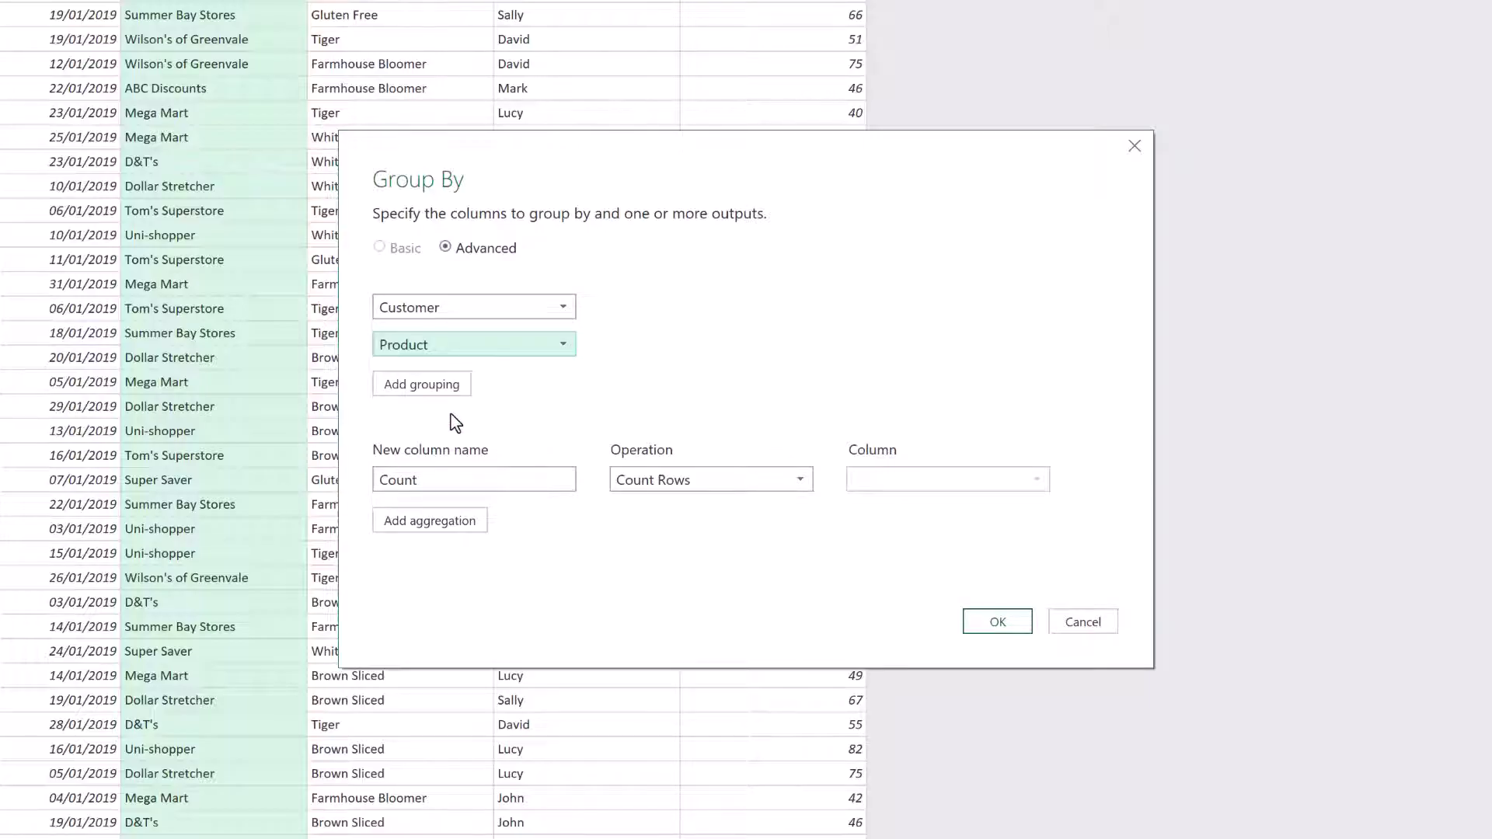
mouse_move(595, 348)
left_click(593, 346)
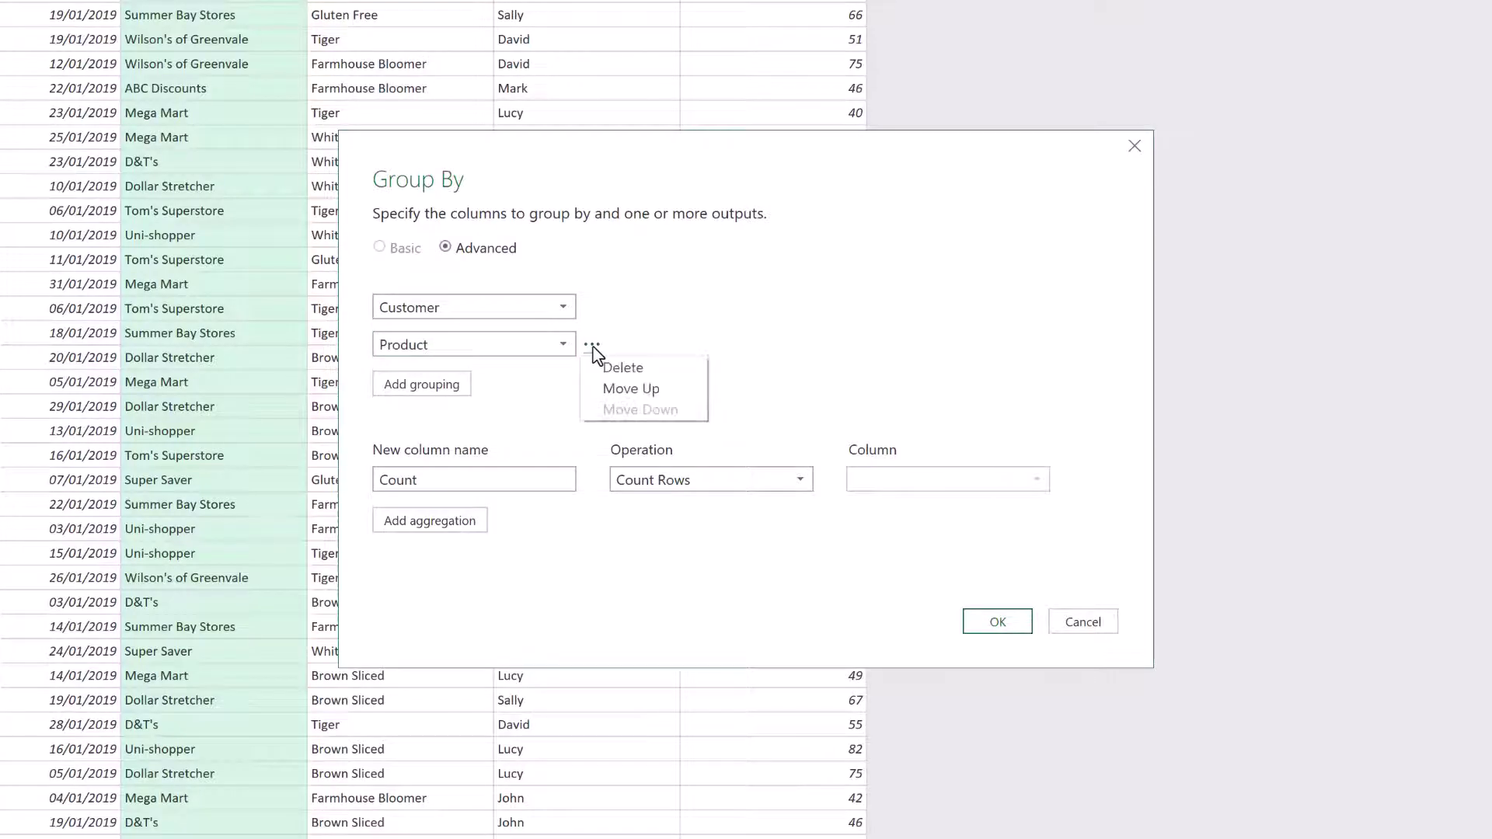
left_click(630, 389)
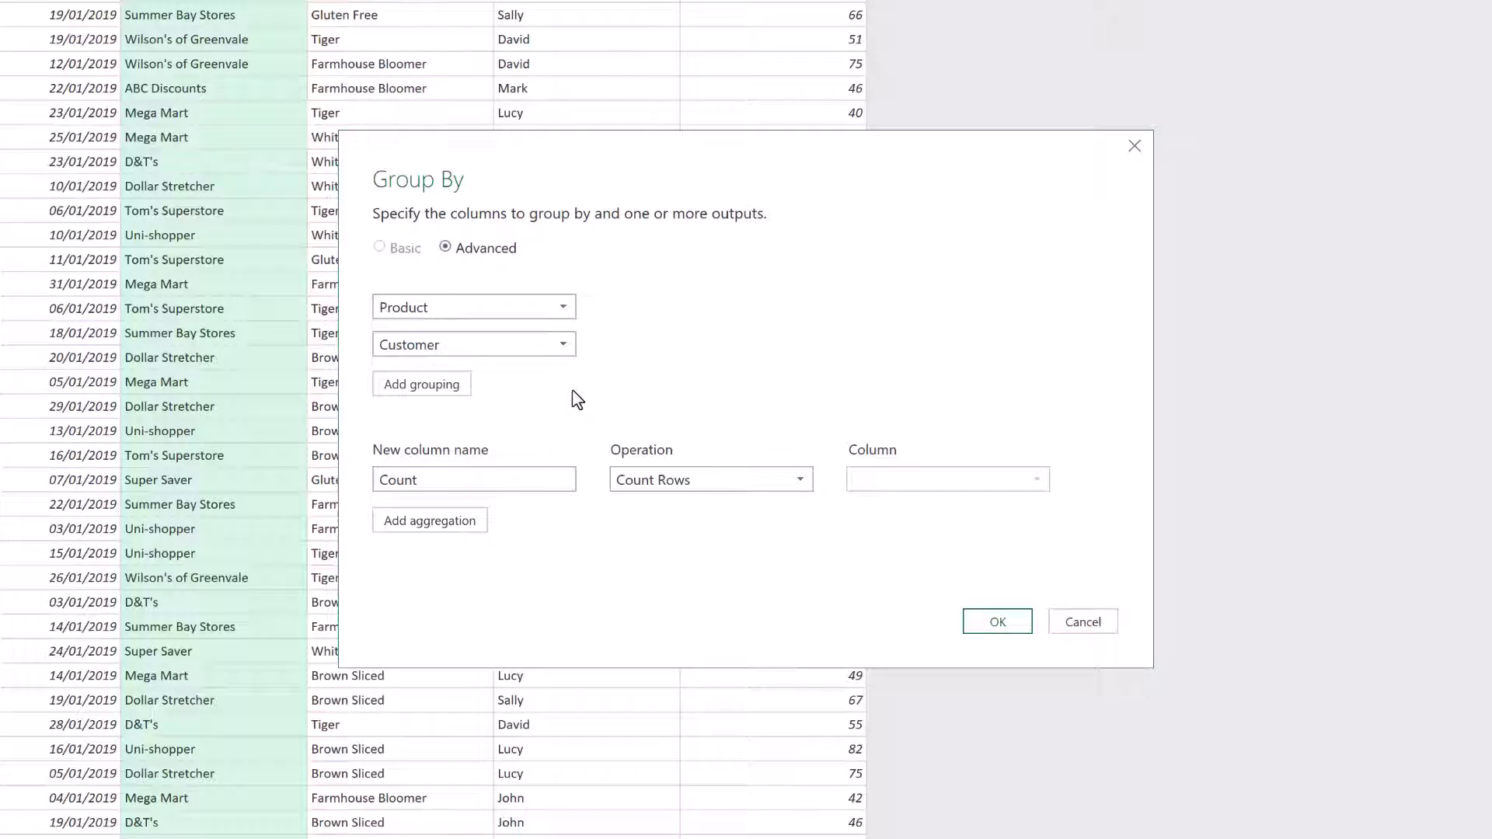
Add a 'Total Sales' sum of Value plus a second aggregation named 'Total', and apply the grouping
left_click_drag(497, 480, 379, 475)
type("Total ")
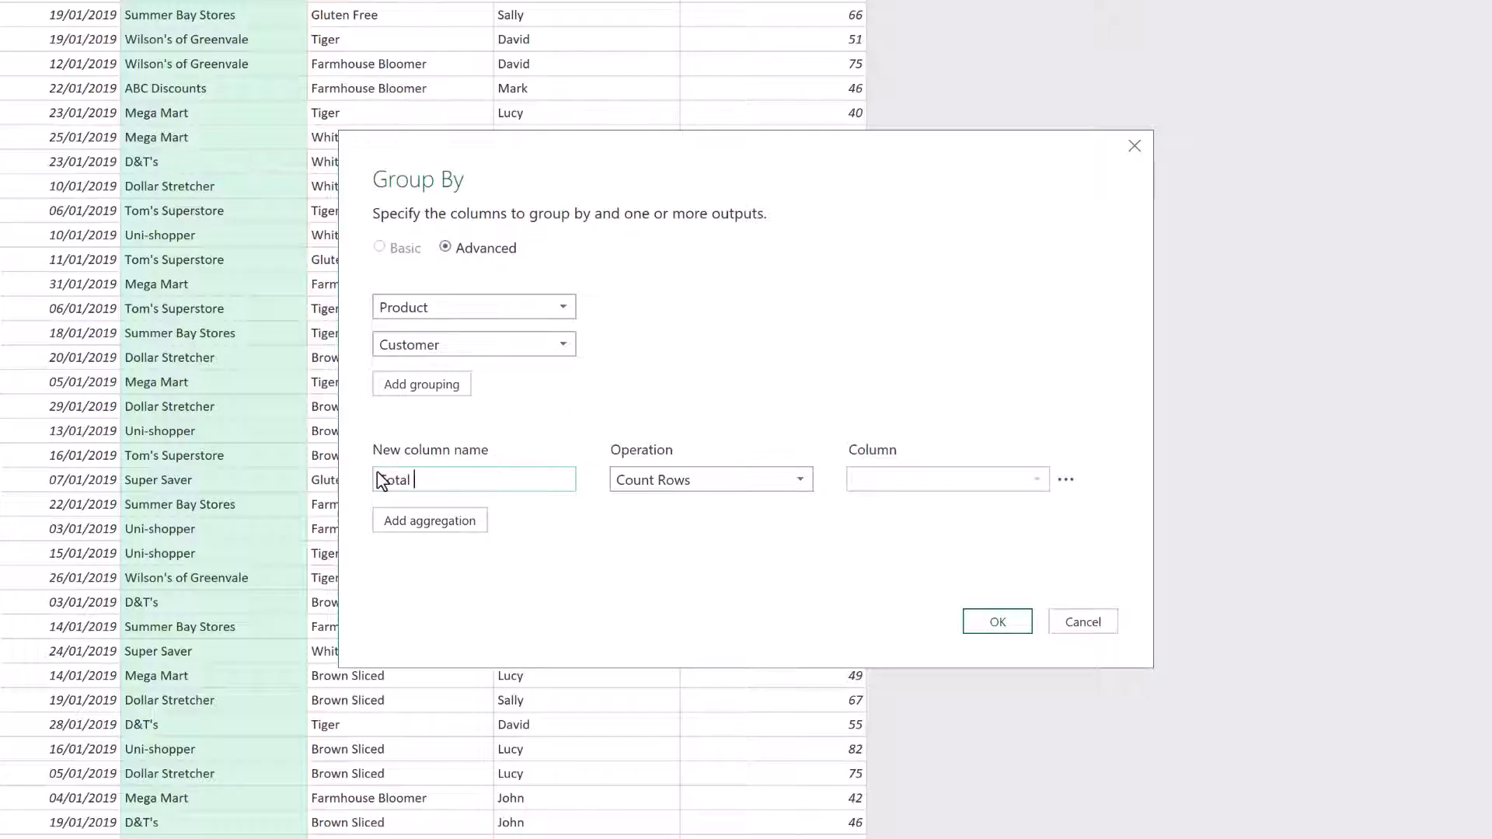
type("Sales")
left_click(772, 482)
left_click(734, 504)
left_click(945, 481)
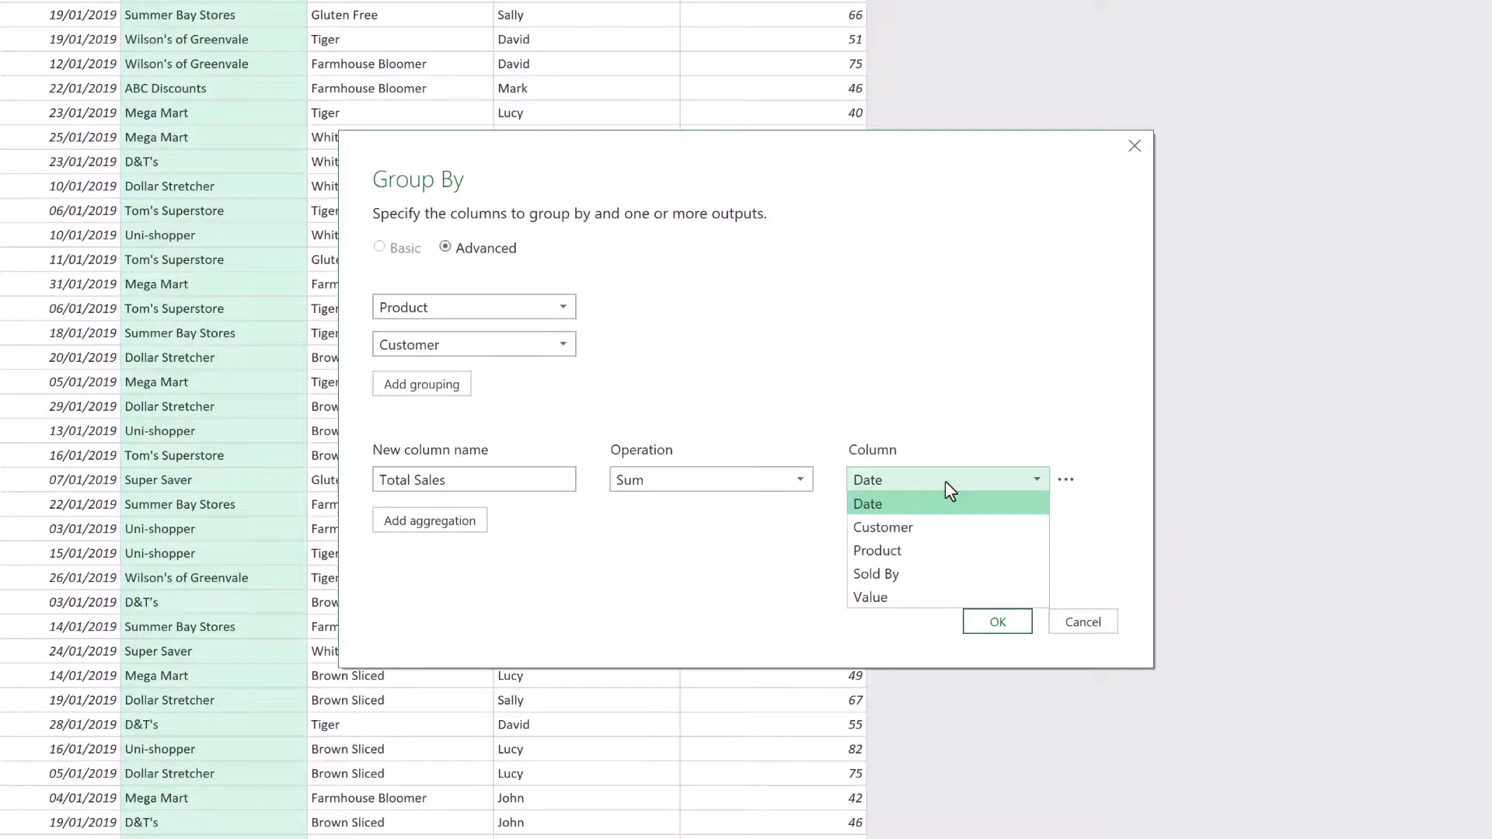
left_click(883, 596)
left_click(432, 520)
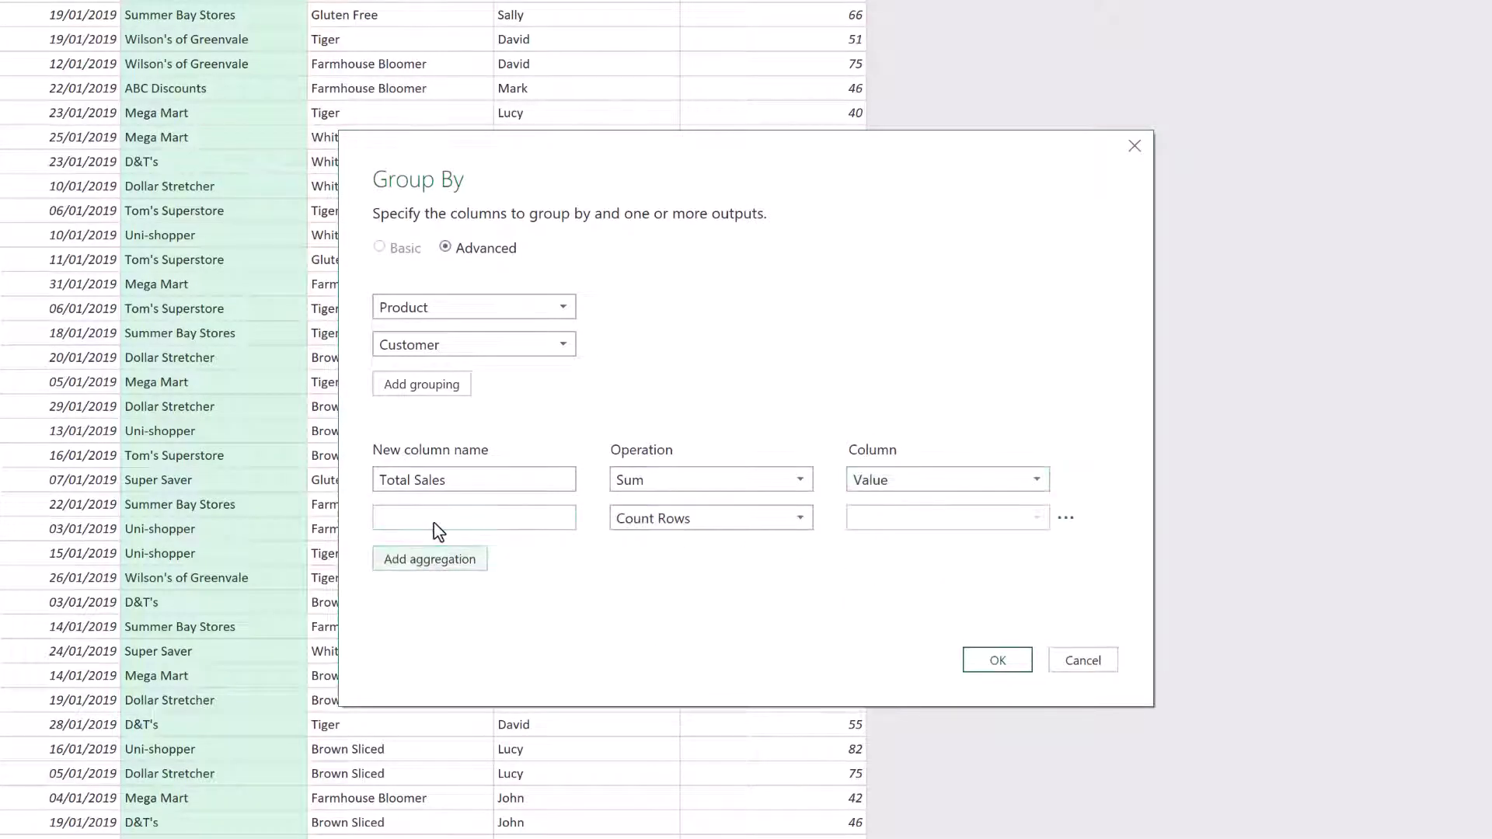
left_click(436, 520)
type("Total")
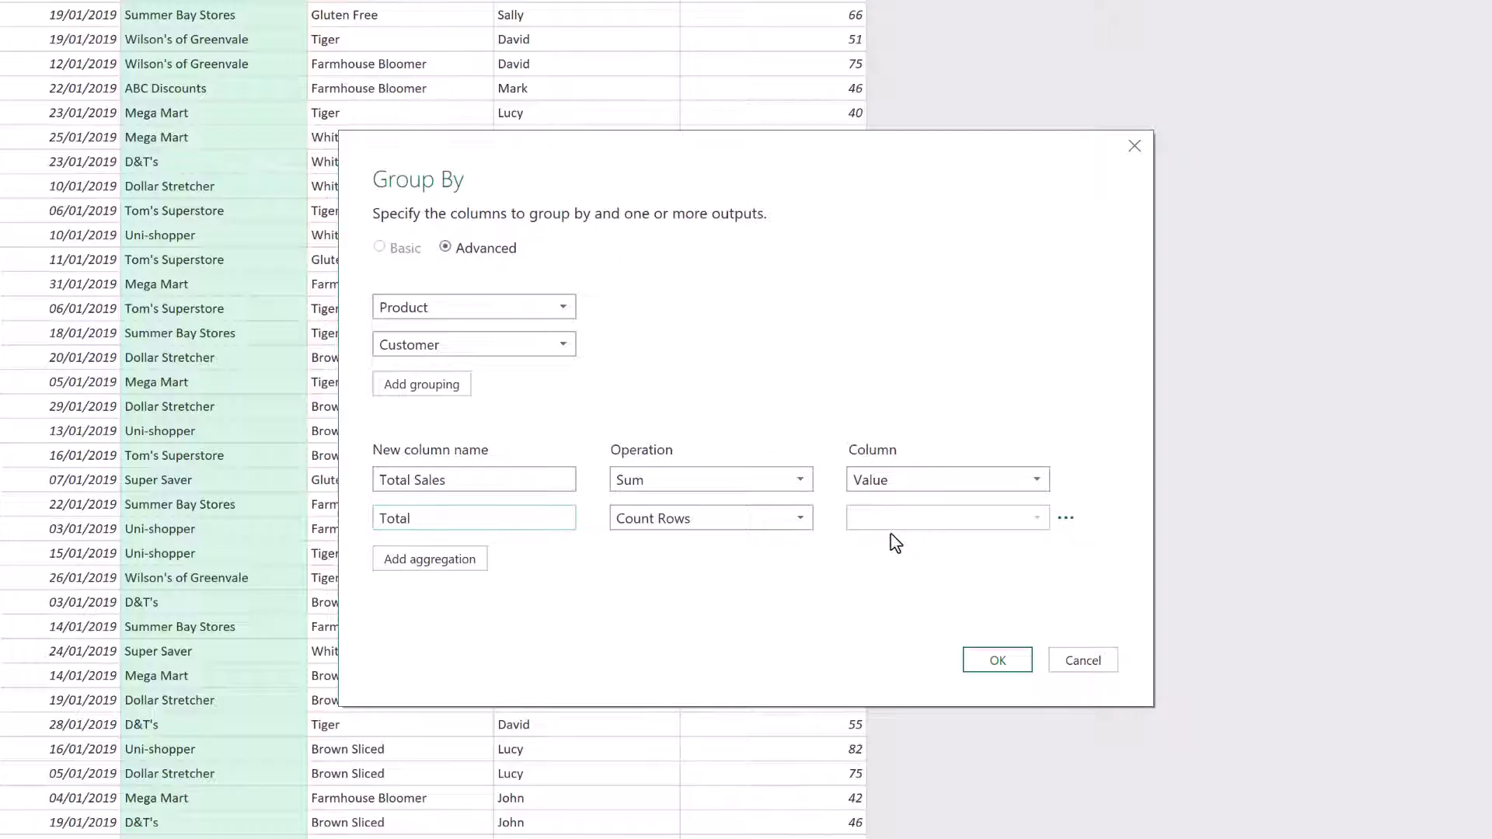
left_click(997, 659)
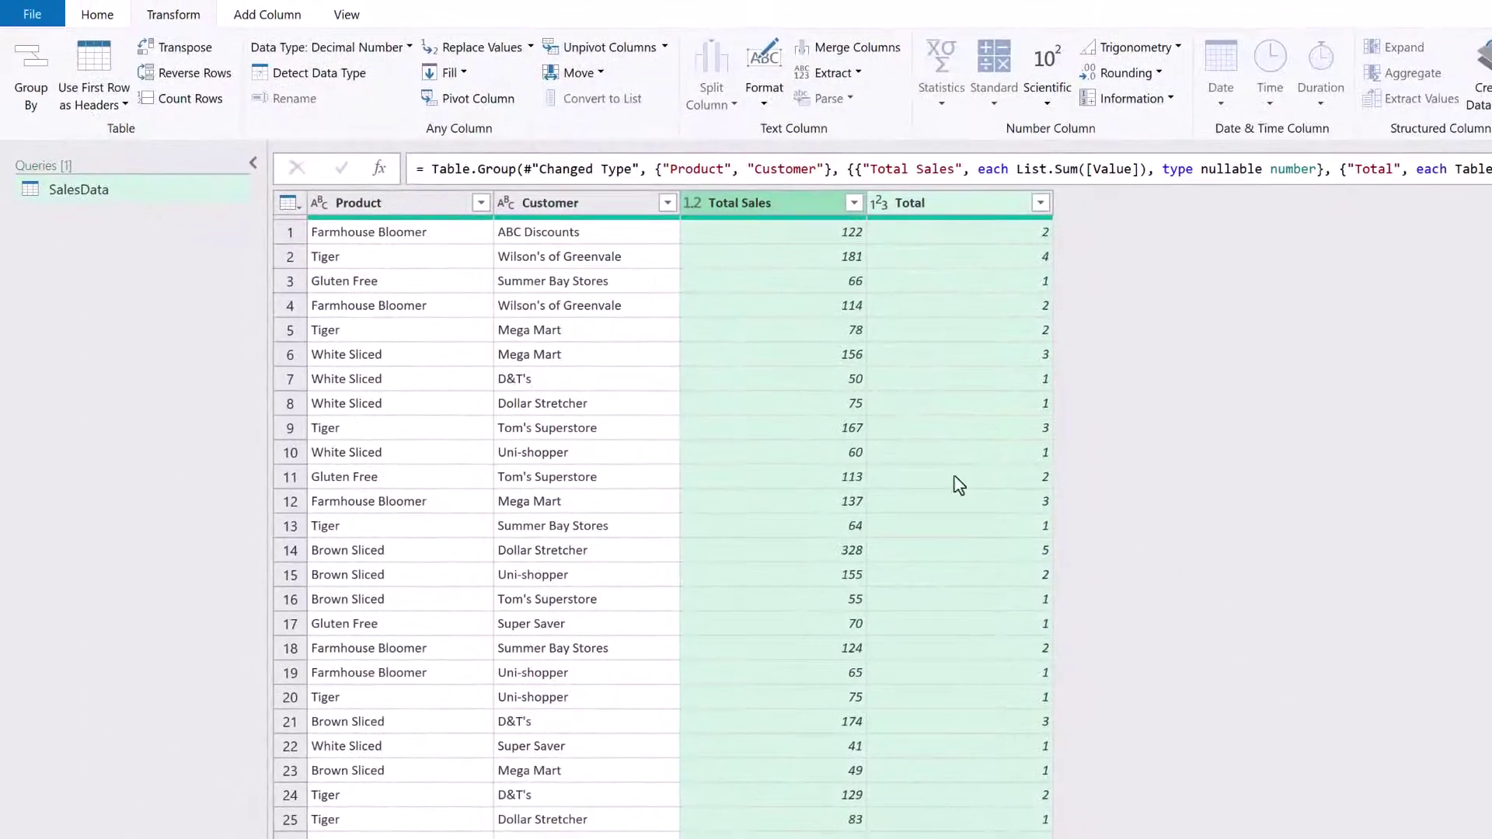
Select the Product, Customer, Total Sales and Total columns of the grouped result
left_click(430, 207)
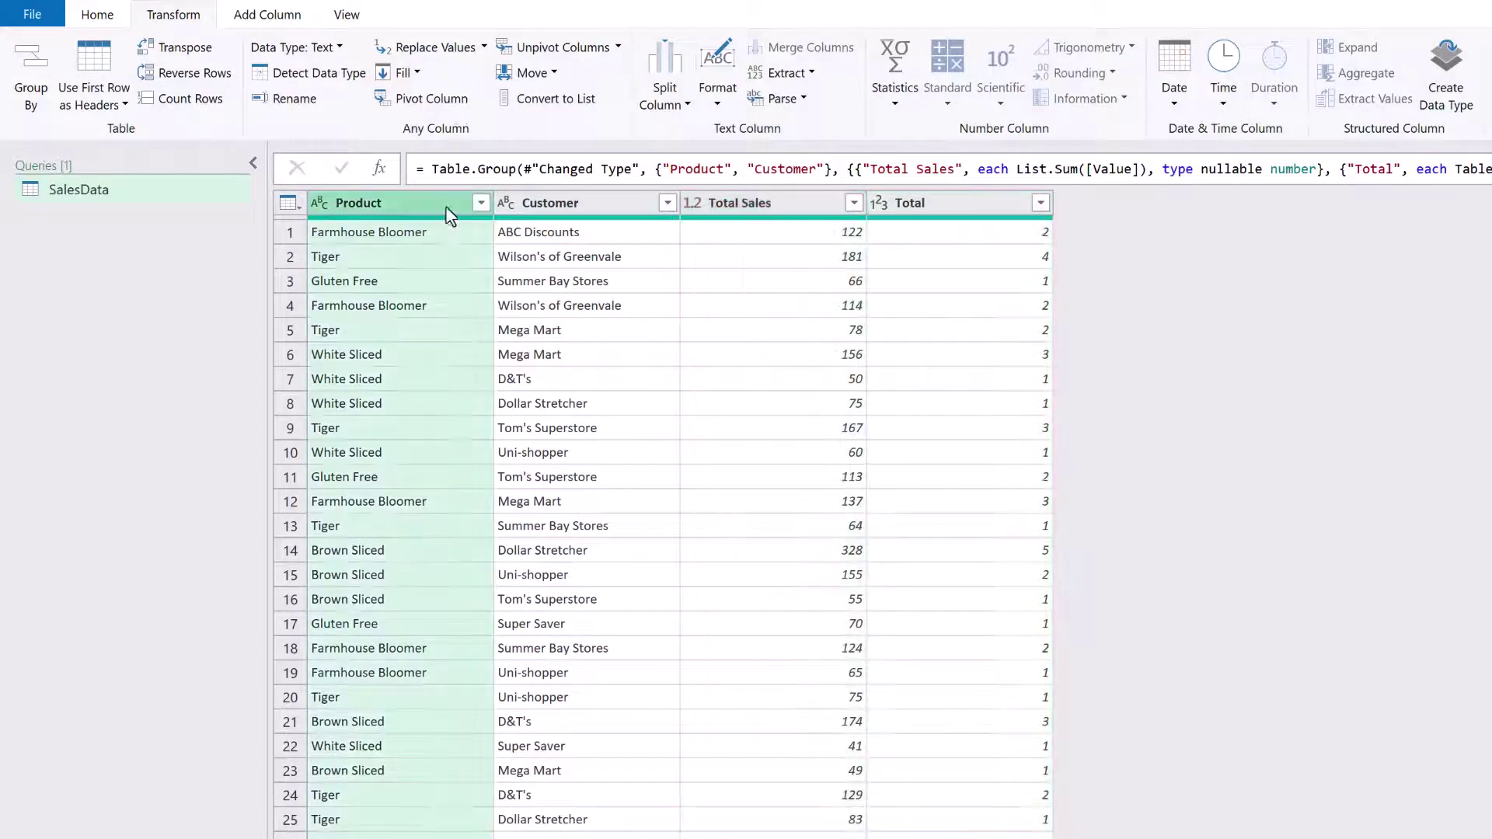
left_click(585, 207)
left_click(782, 209)
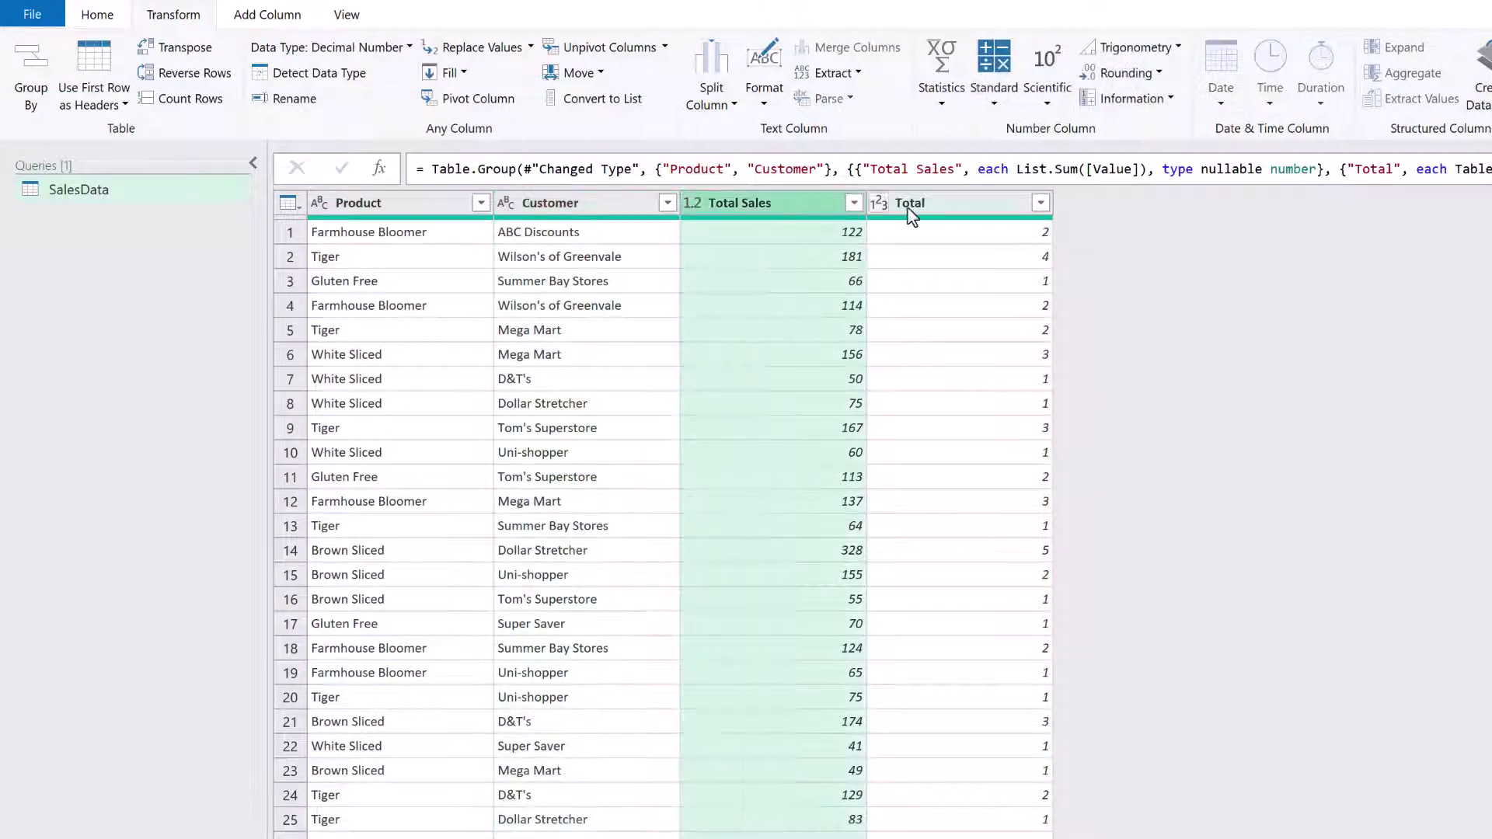
left_click(943, 205)
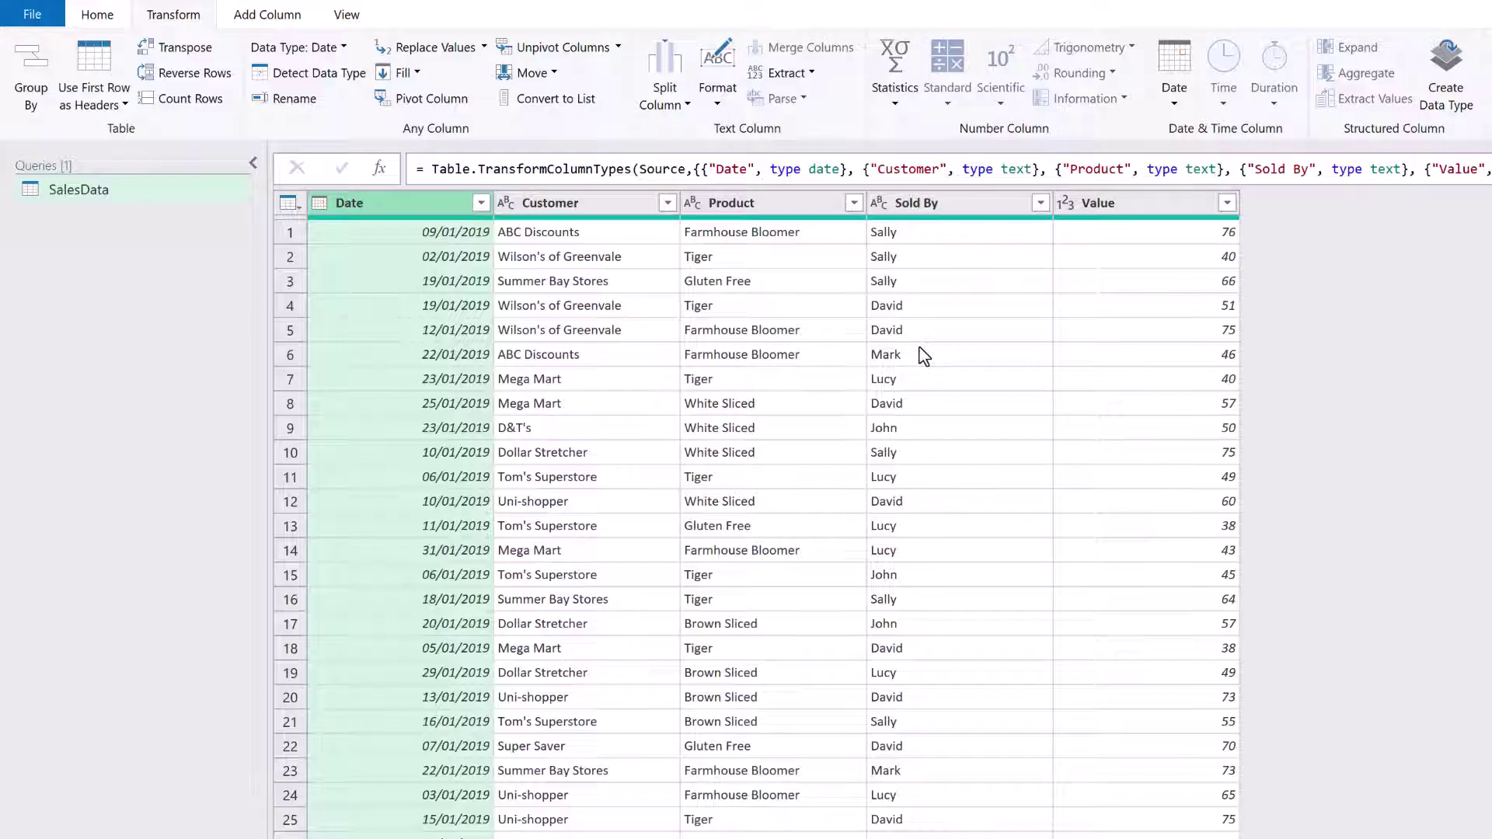
Group by Customer with a new 'Sales By' column using Sum on the Sold By column
left_click(591, 204)
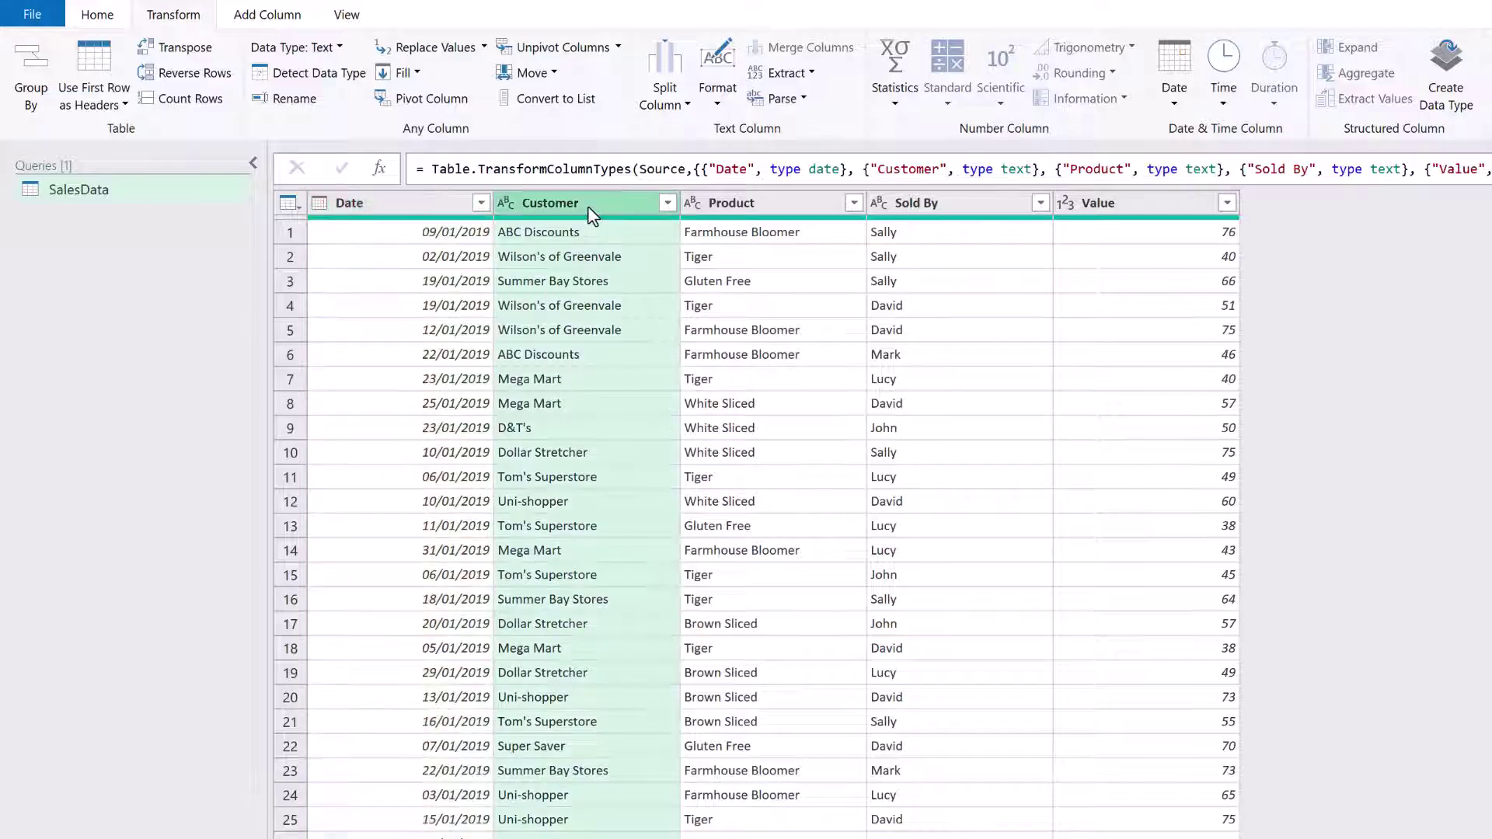
left_click(32, 74)
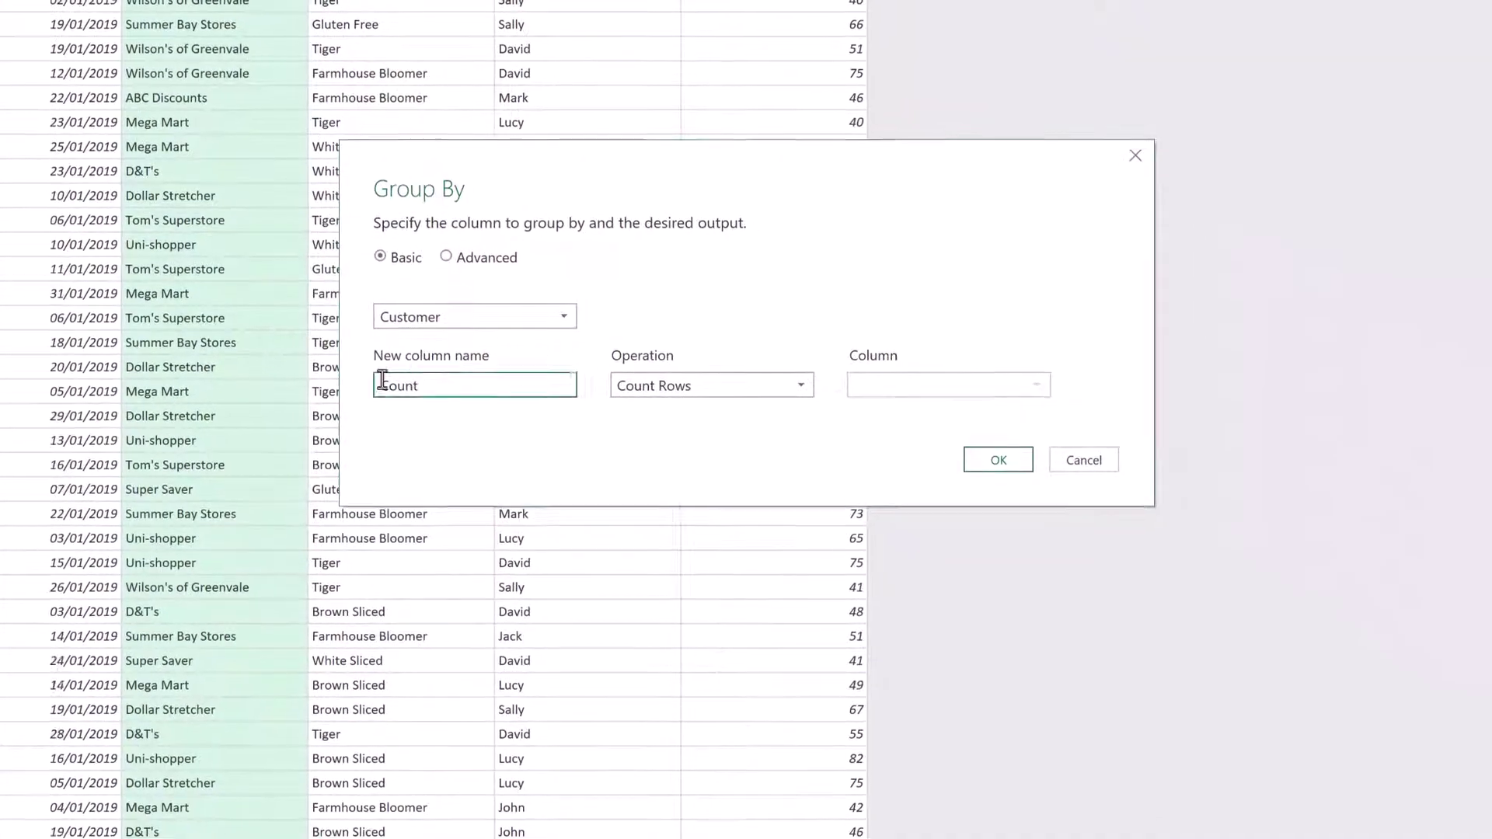
double_click(756, 642)
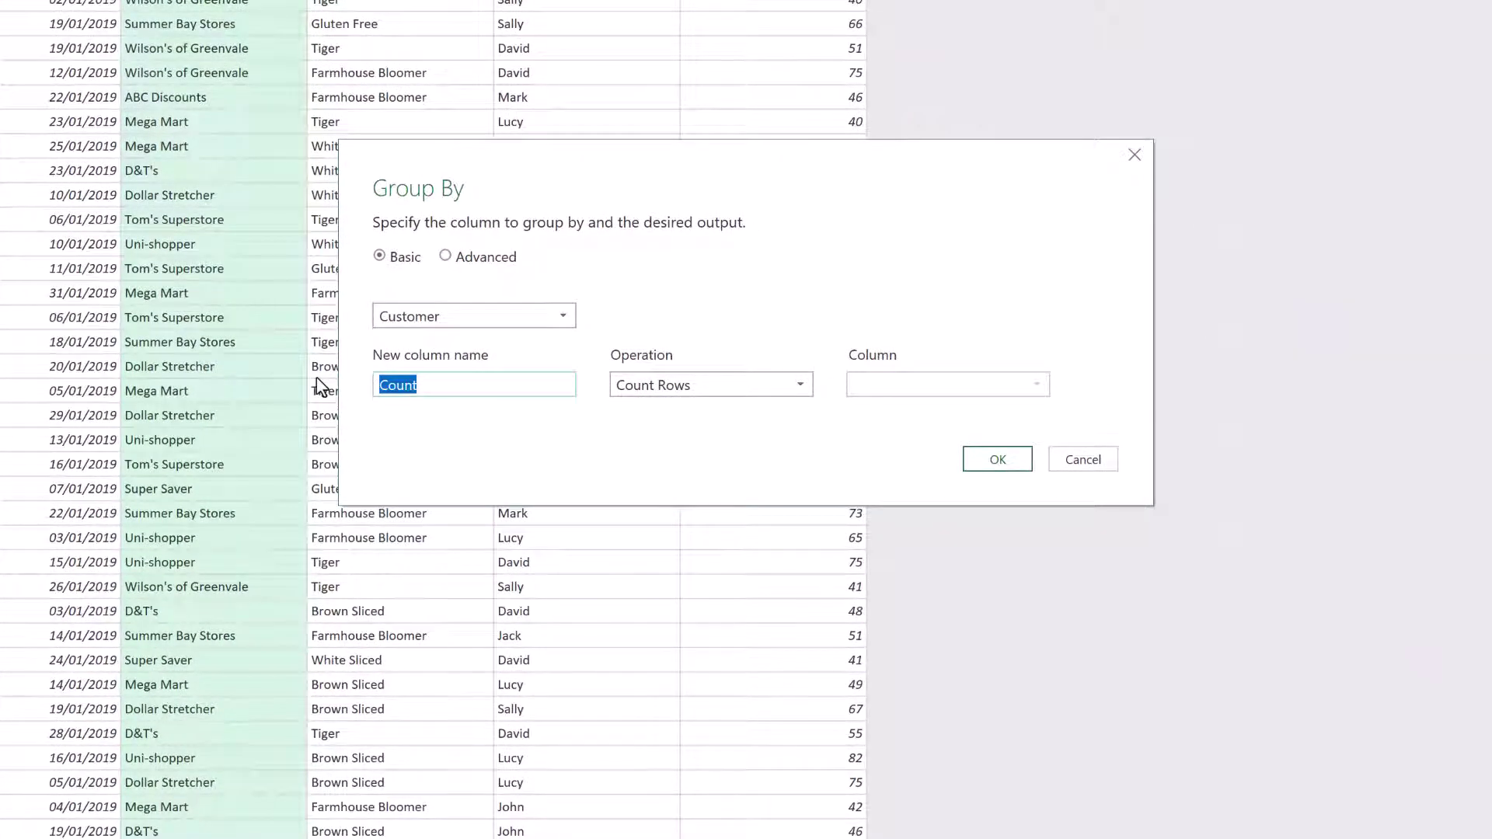
type("Sales By")
left_click(731, 386)
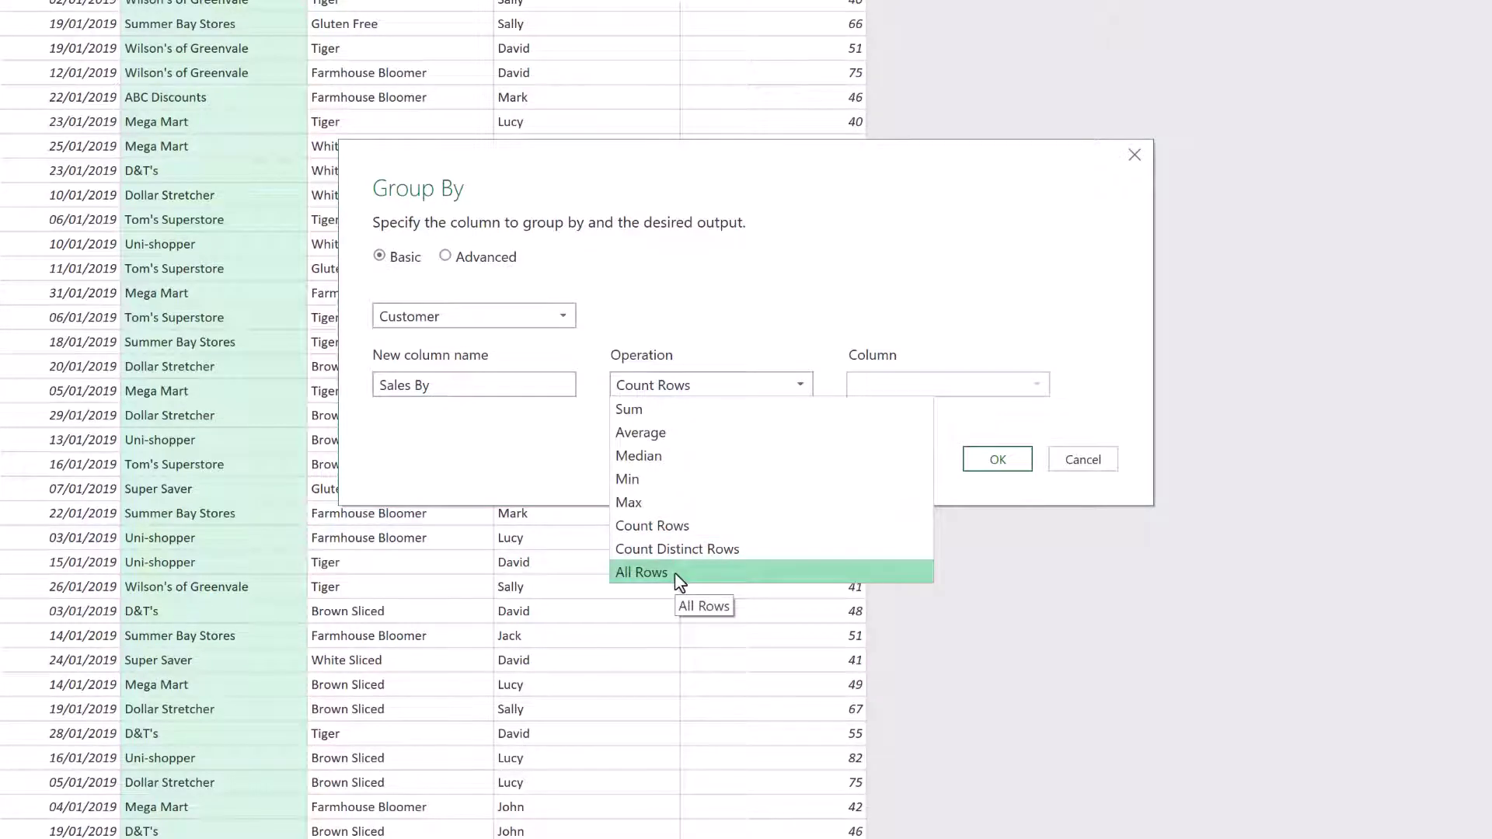
left_click(683, 413)
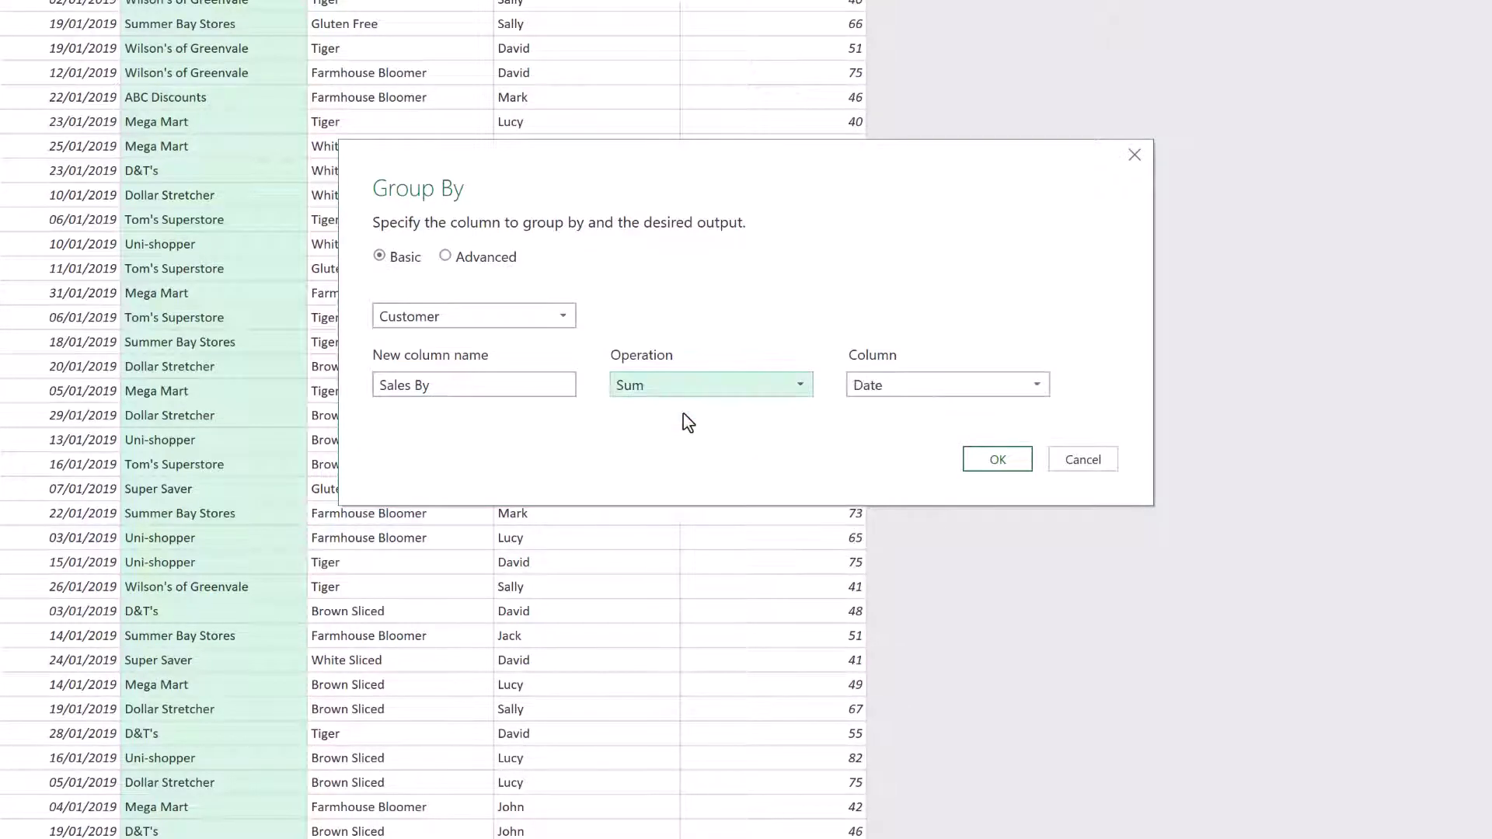
left_click(995, 389)
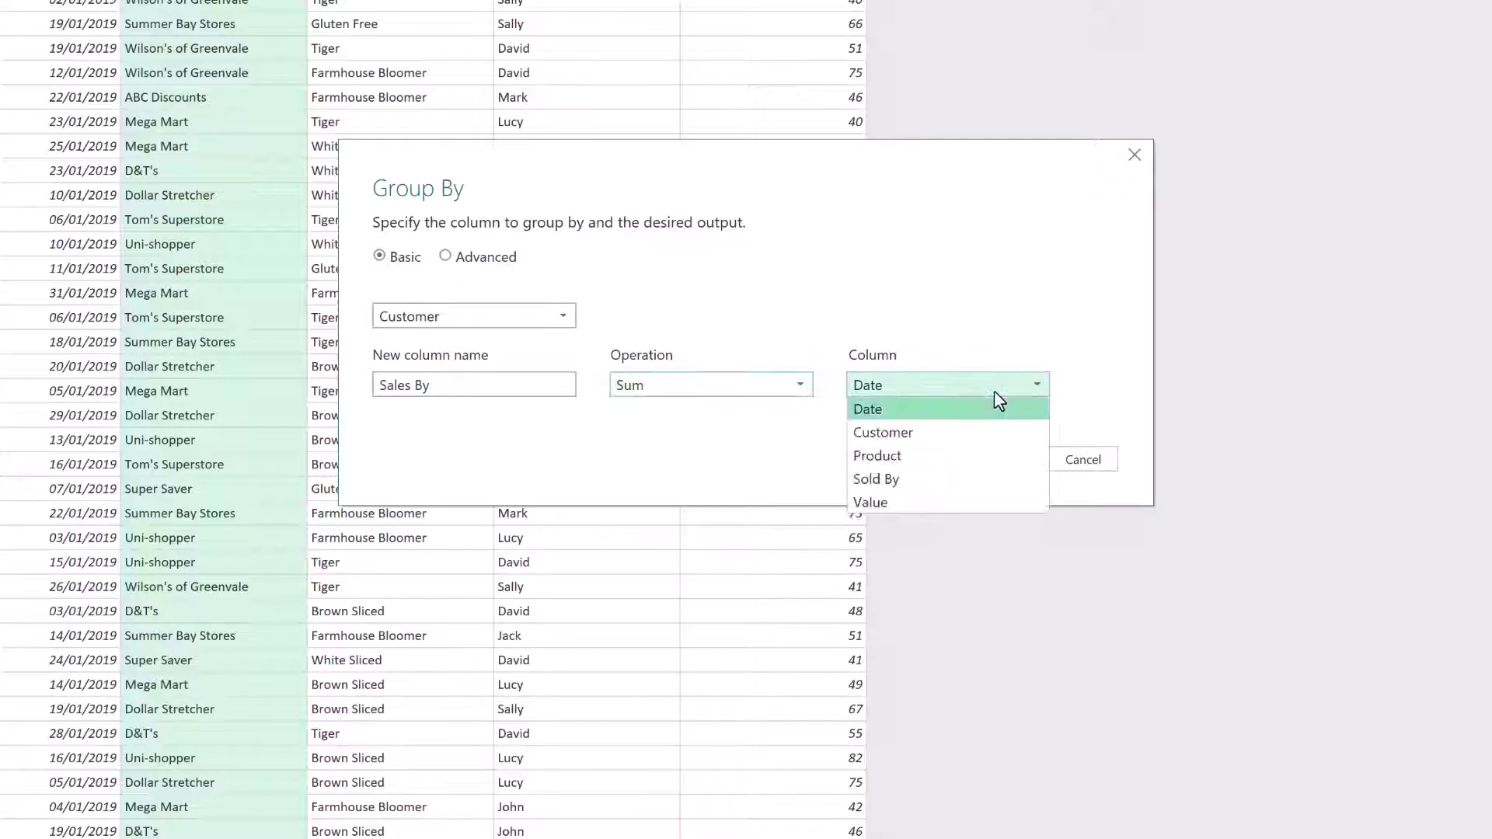
left_click(920, 500)
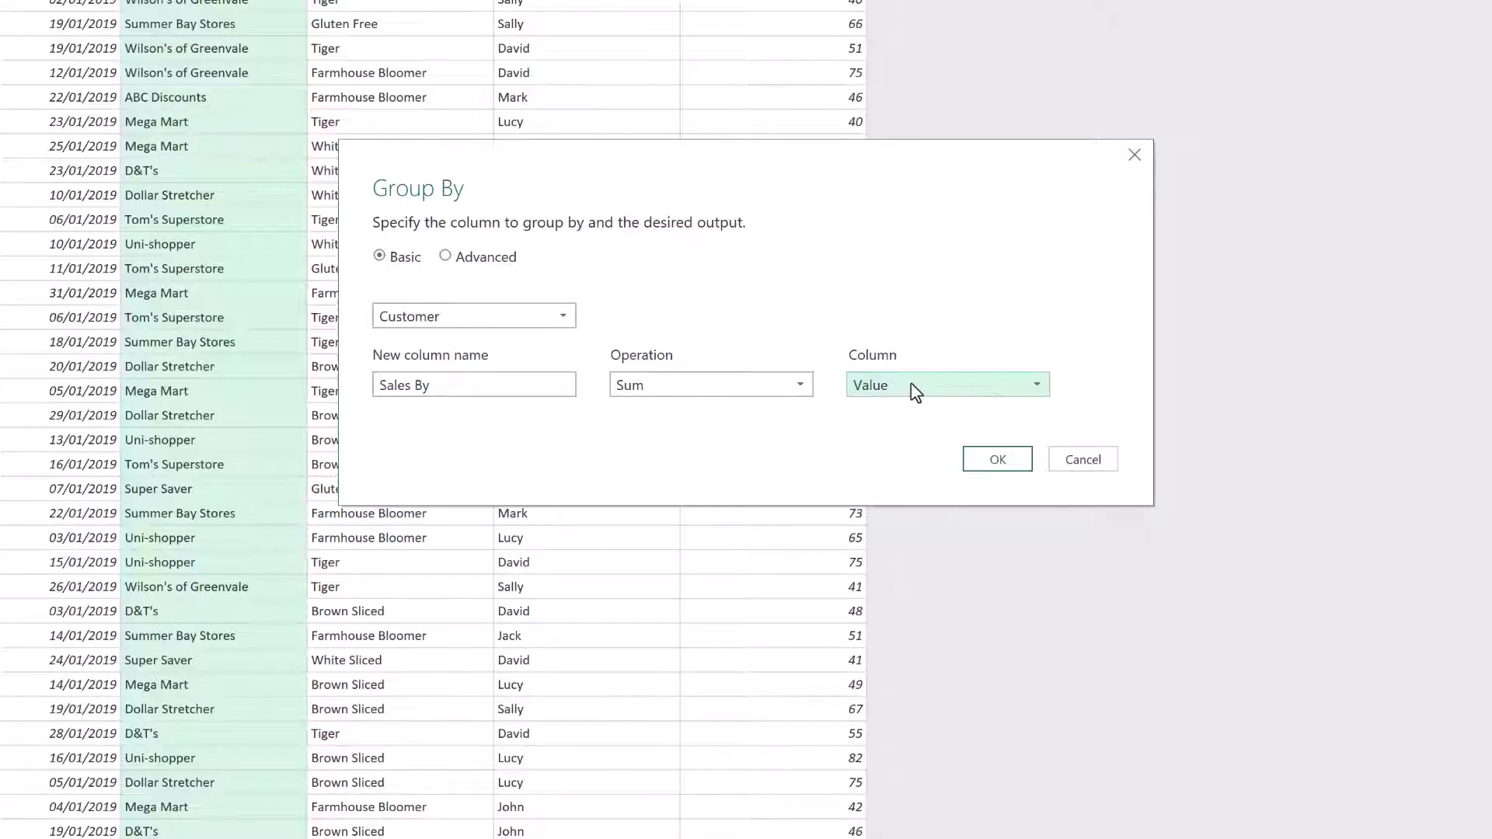
left_click(925, 385)
left_click(901, 482)
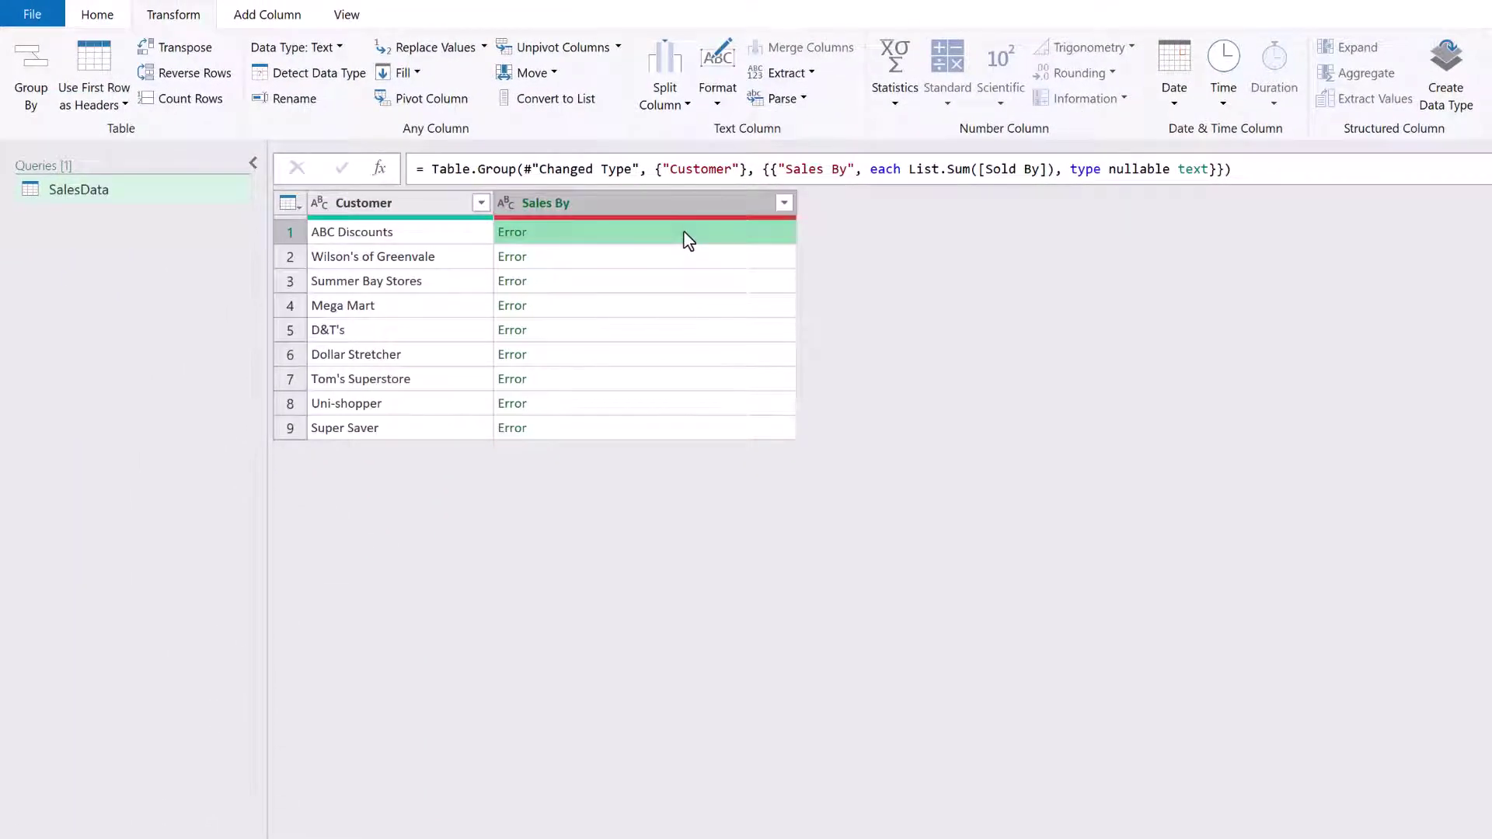
In the formula bar, change List.Sum to Text.Combine with a "," separator after [Sold By]
left_click(916, 169)
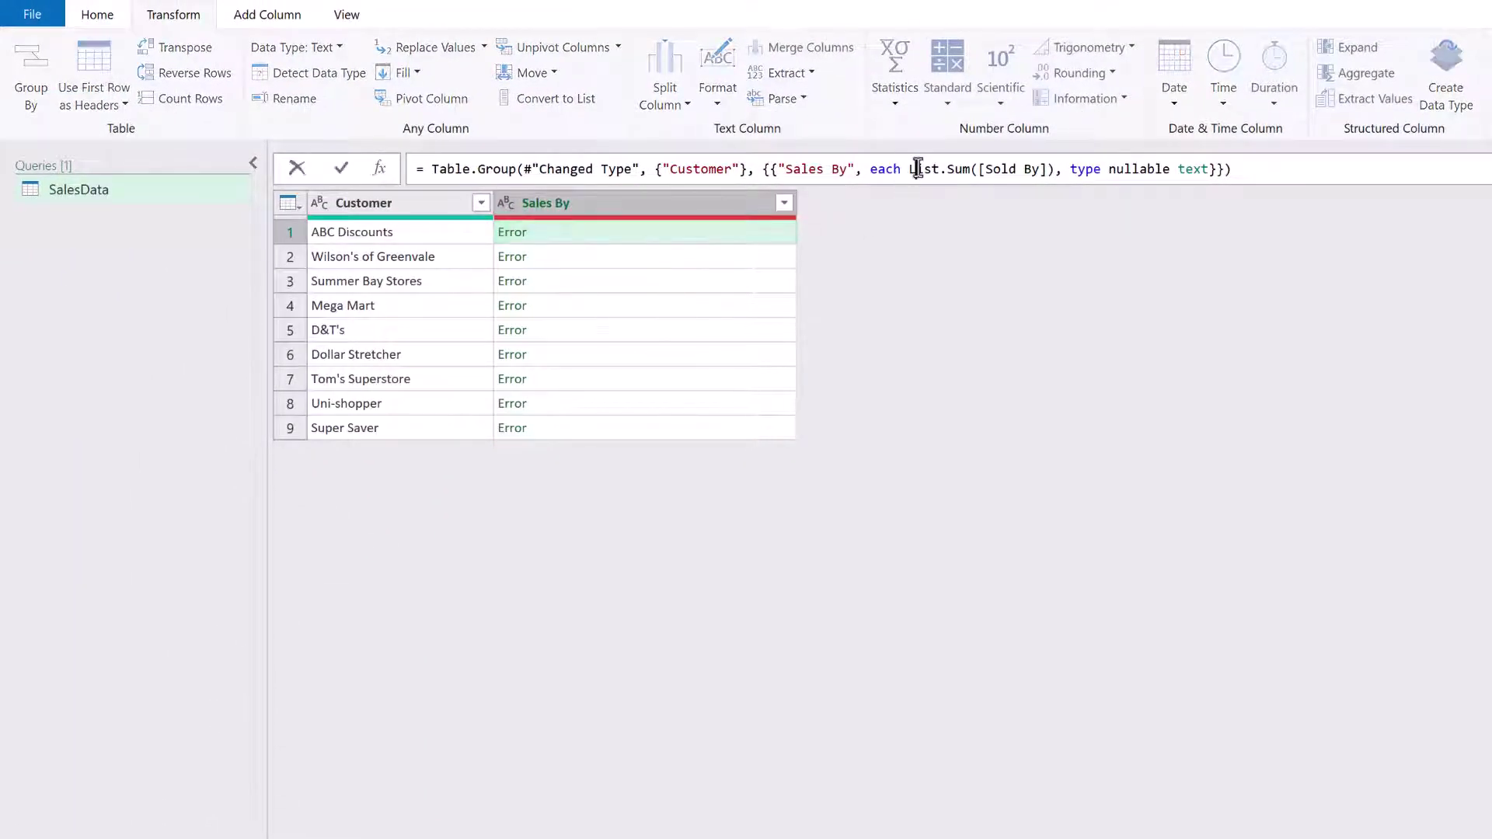
mouse_move(918, 170)
left_mouse_down()
mouse_move(1046, 169)
mouse_move(911, 171)
left_mouse_up()
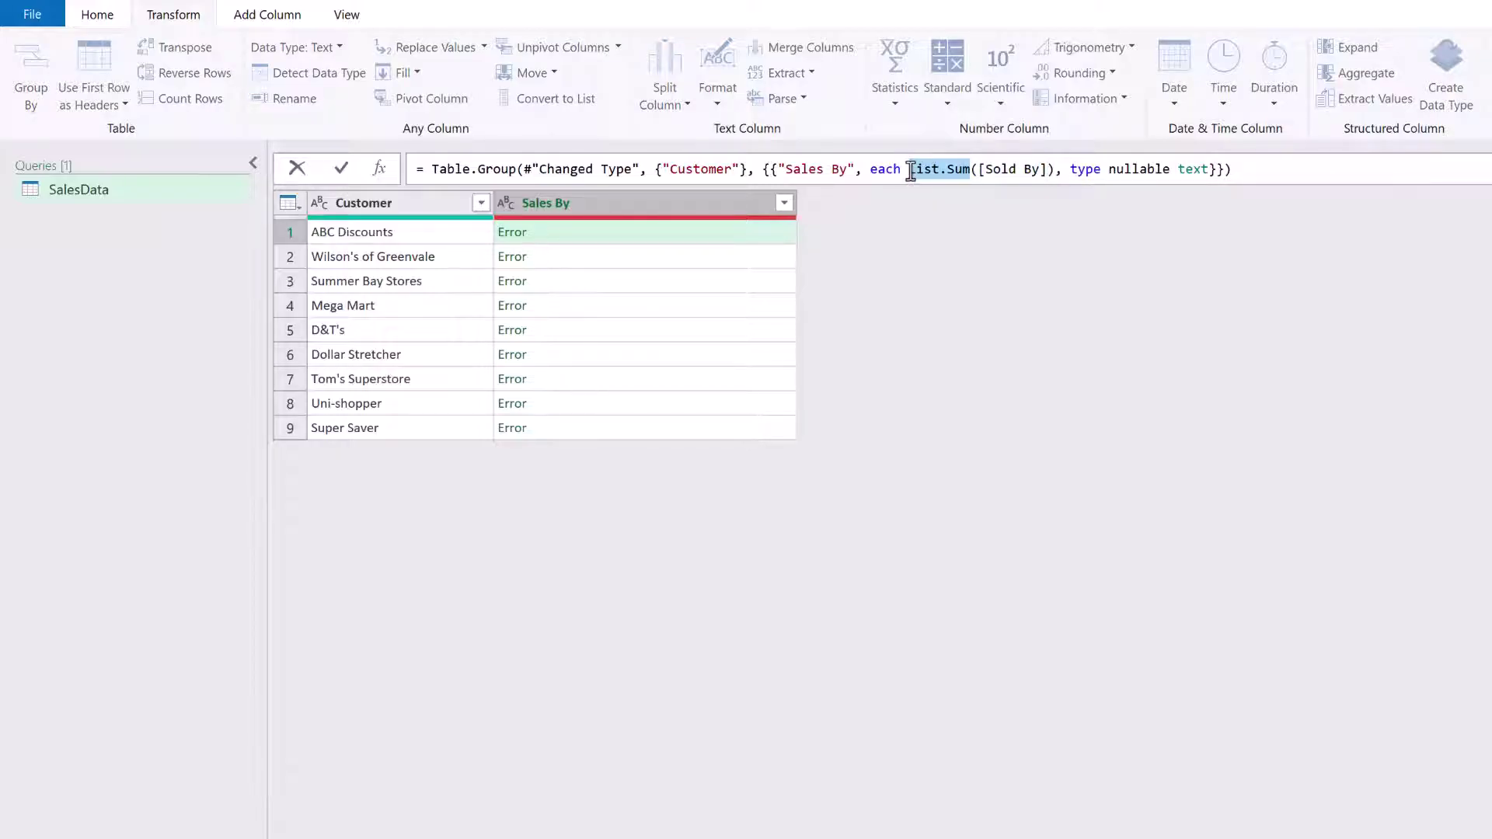
type("Text.C")
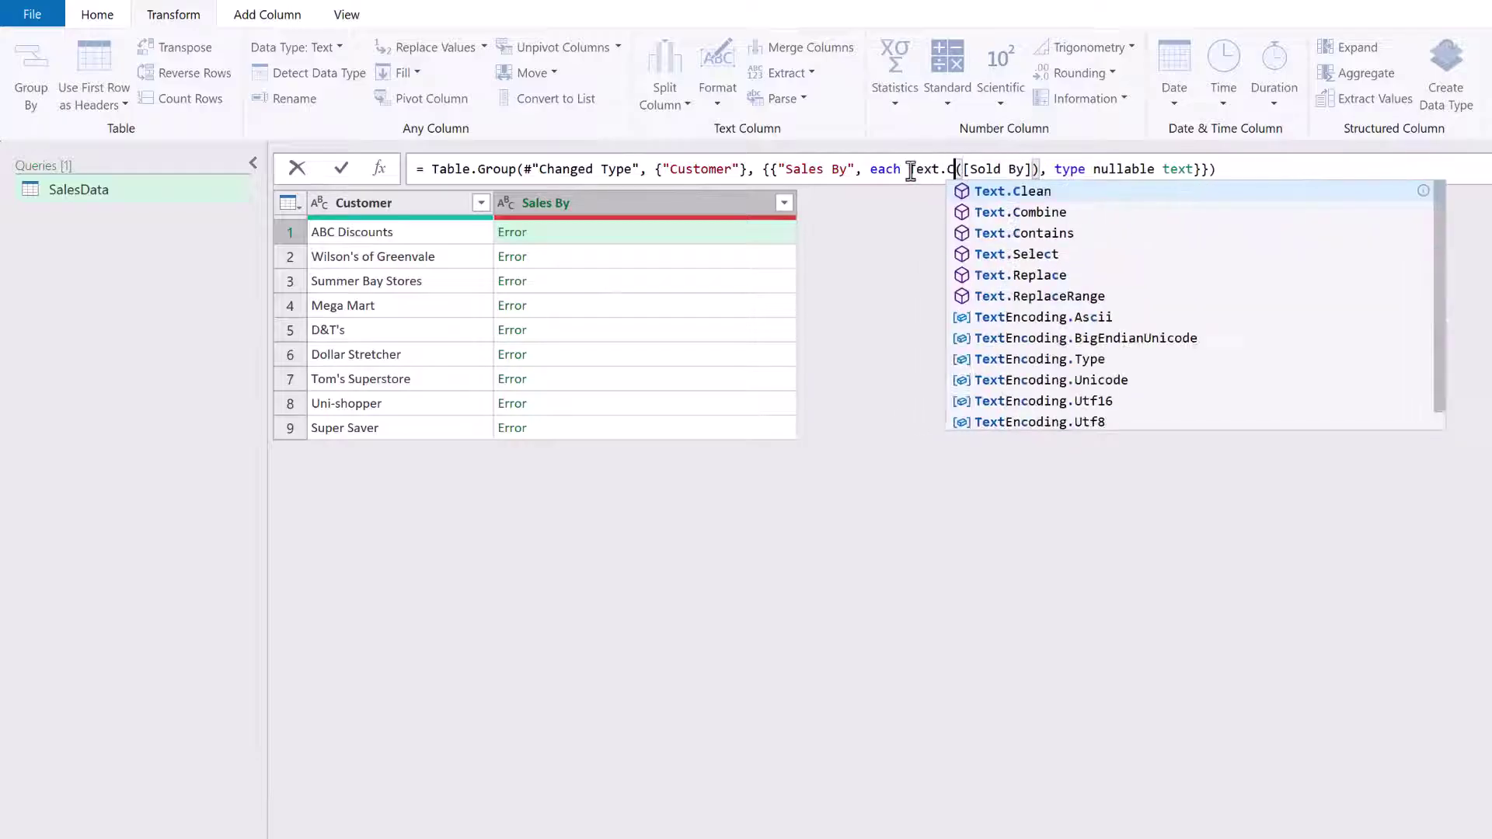
type("ombine")
left_click(1009, 170)
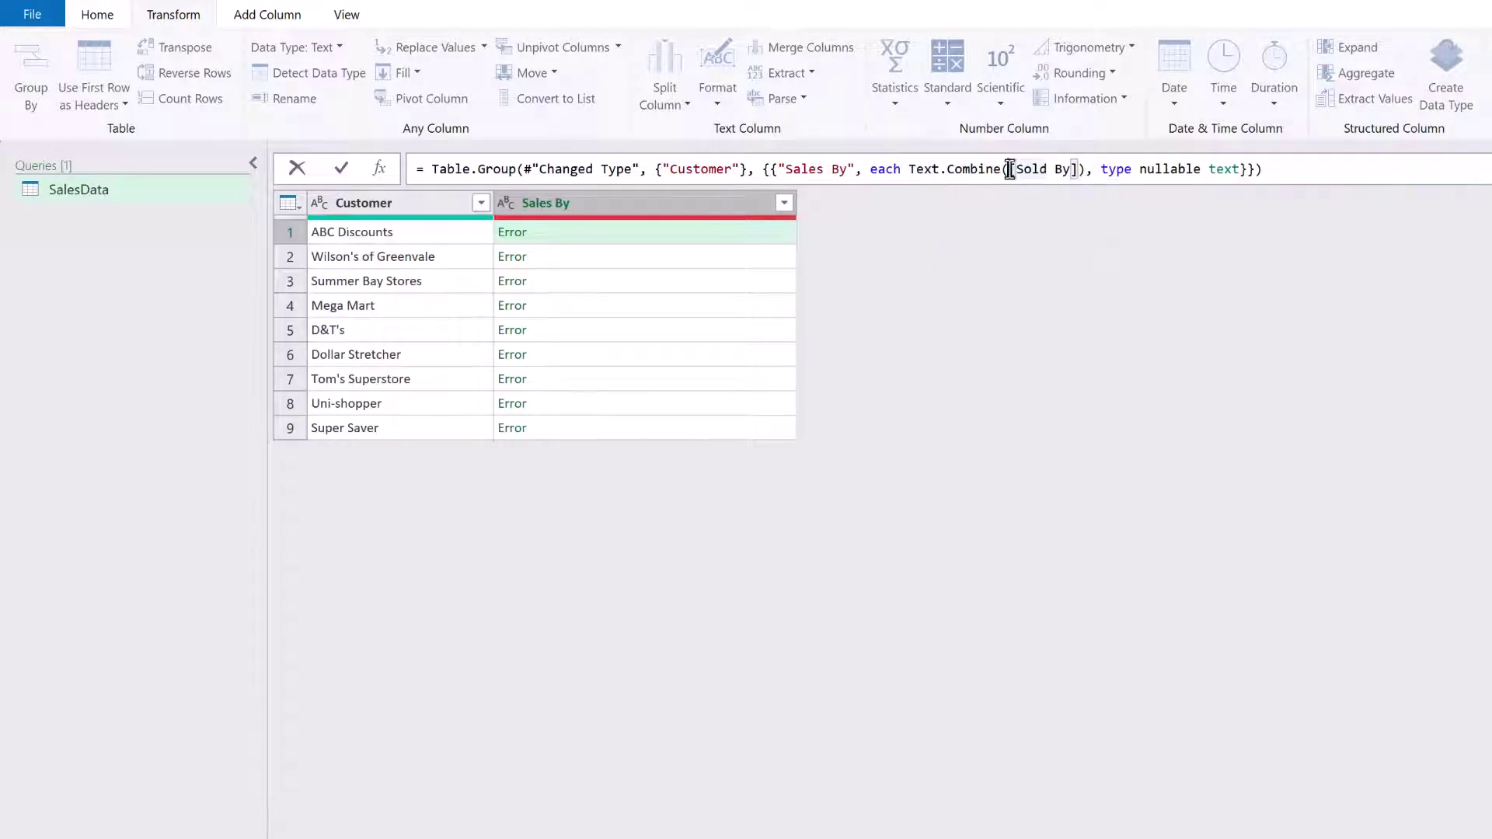
left_click(1076, 175)
type(",")
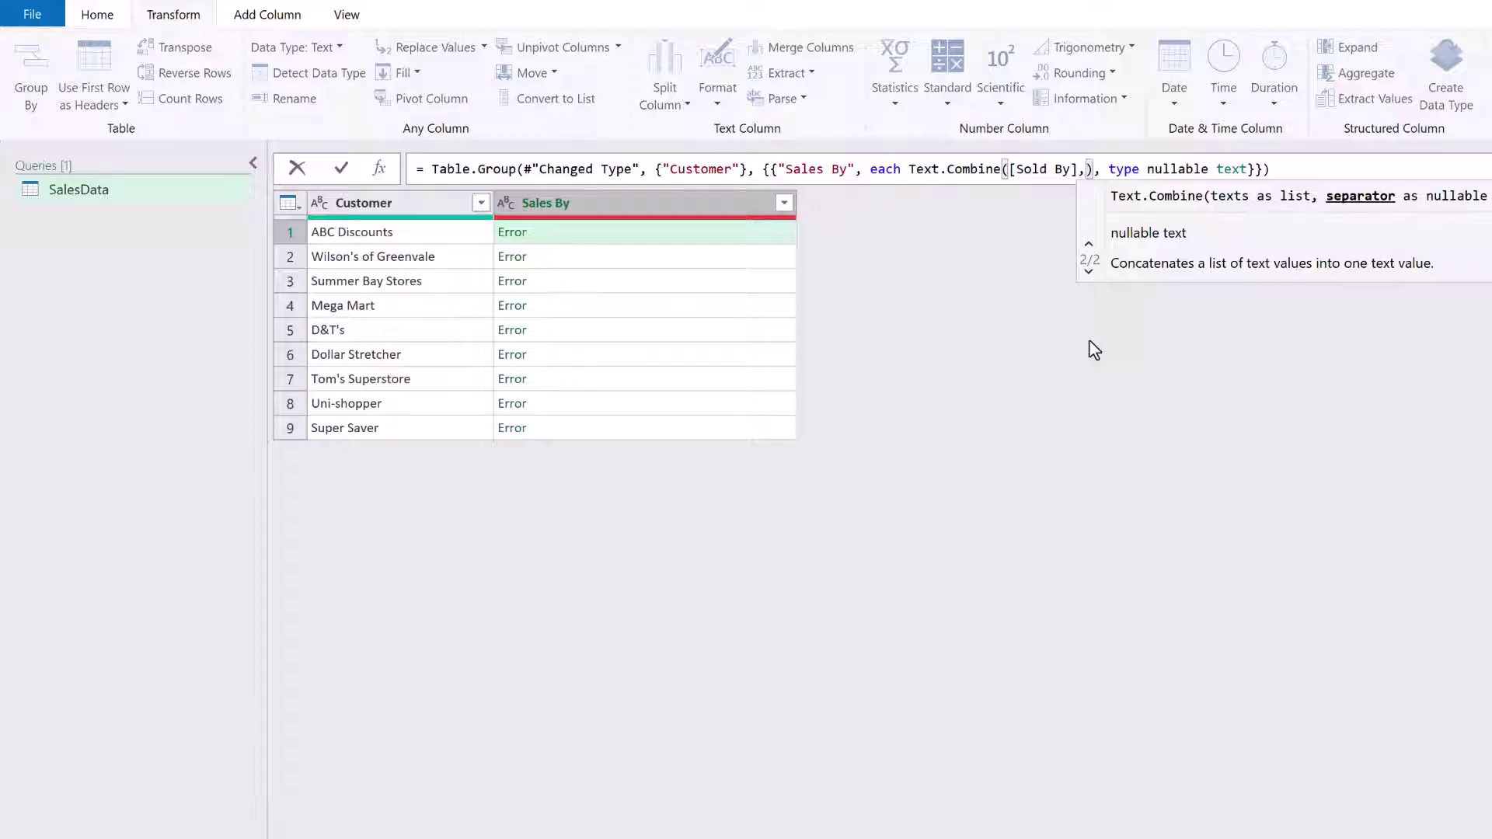
type("\",")
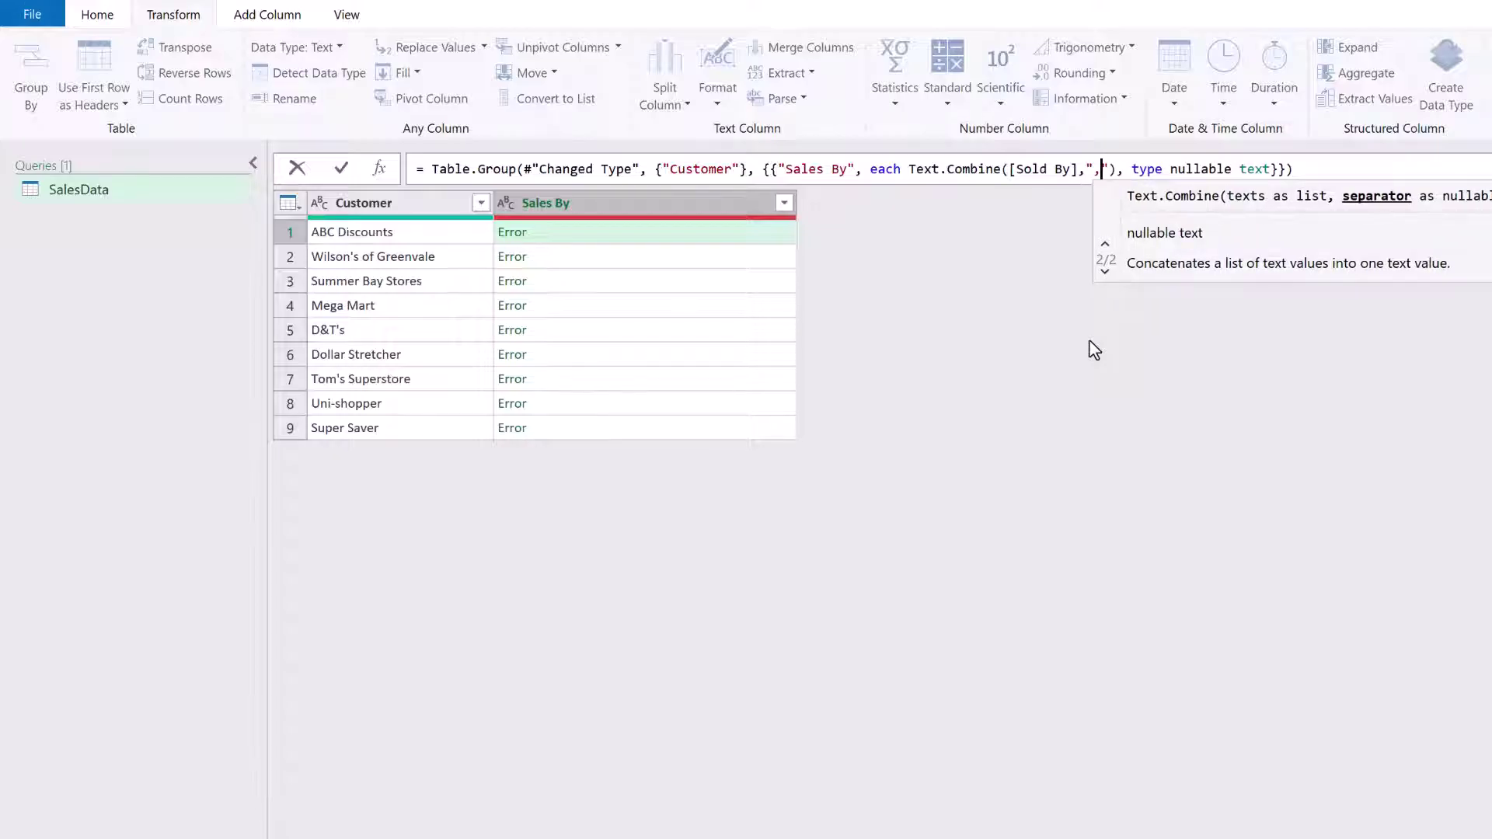
key("Return")
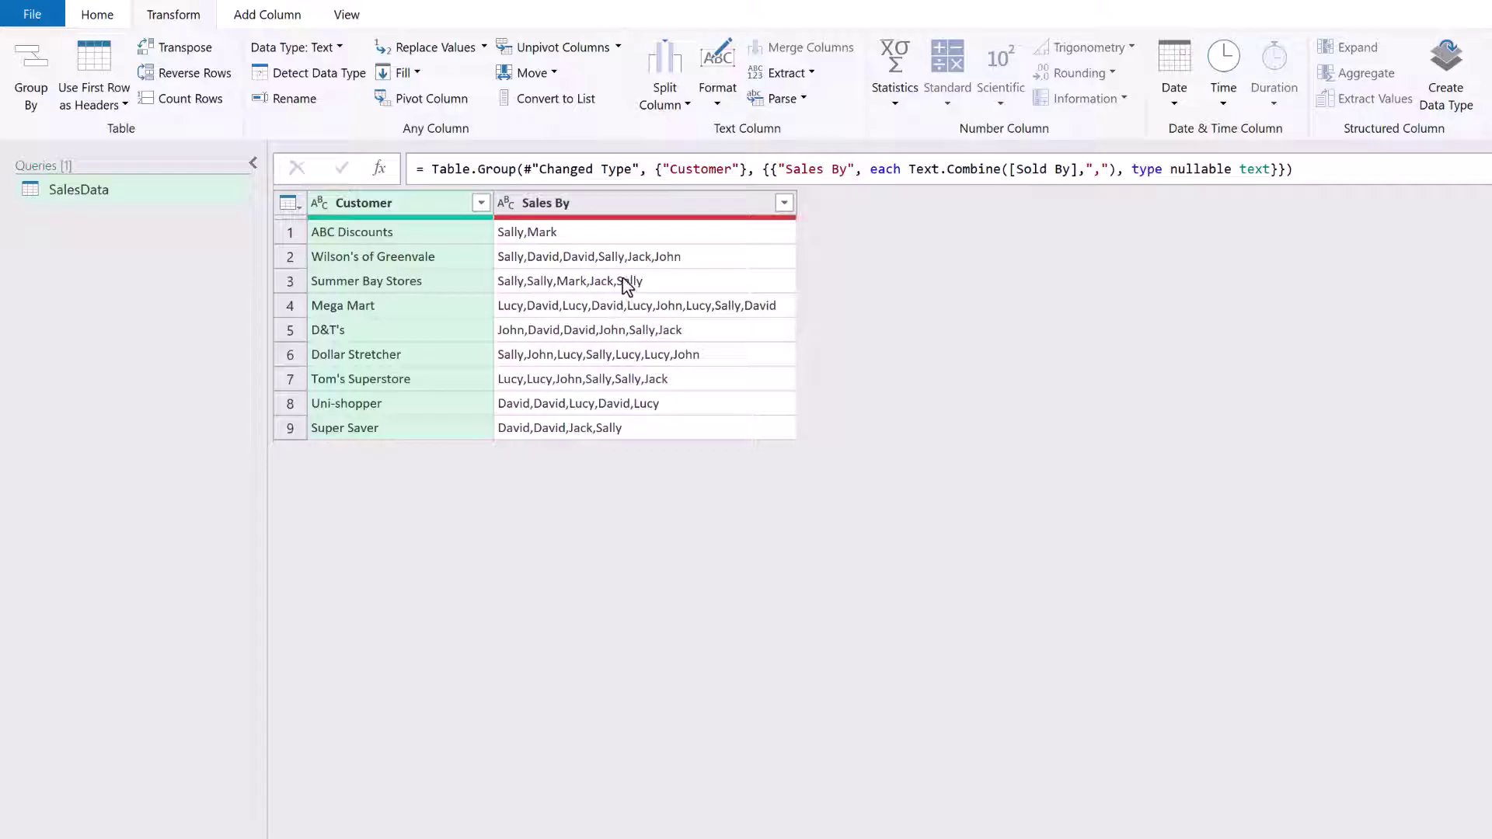
Wrap [Sold By] in List.Distinct() inside the Text.Combine formula and commit it
left_click(1011, 170)
type("List.D")
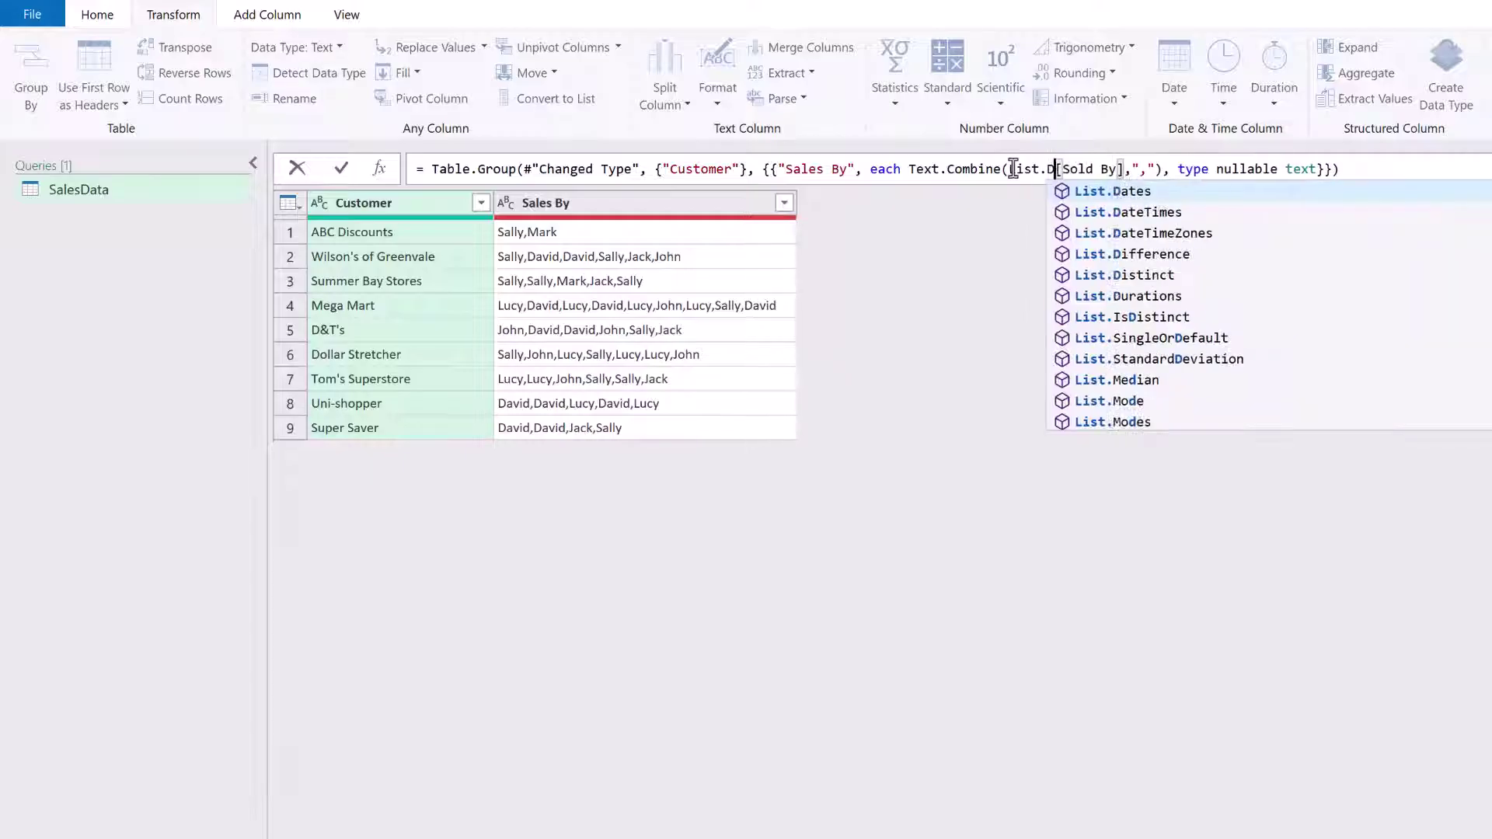
type("istinct(")
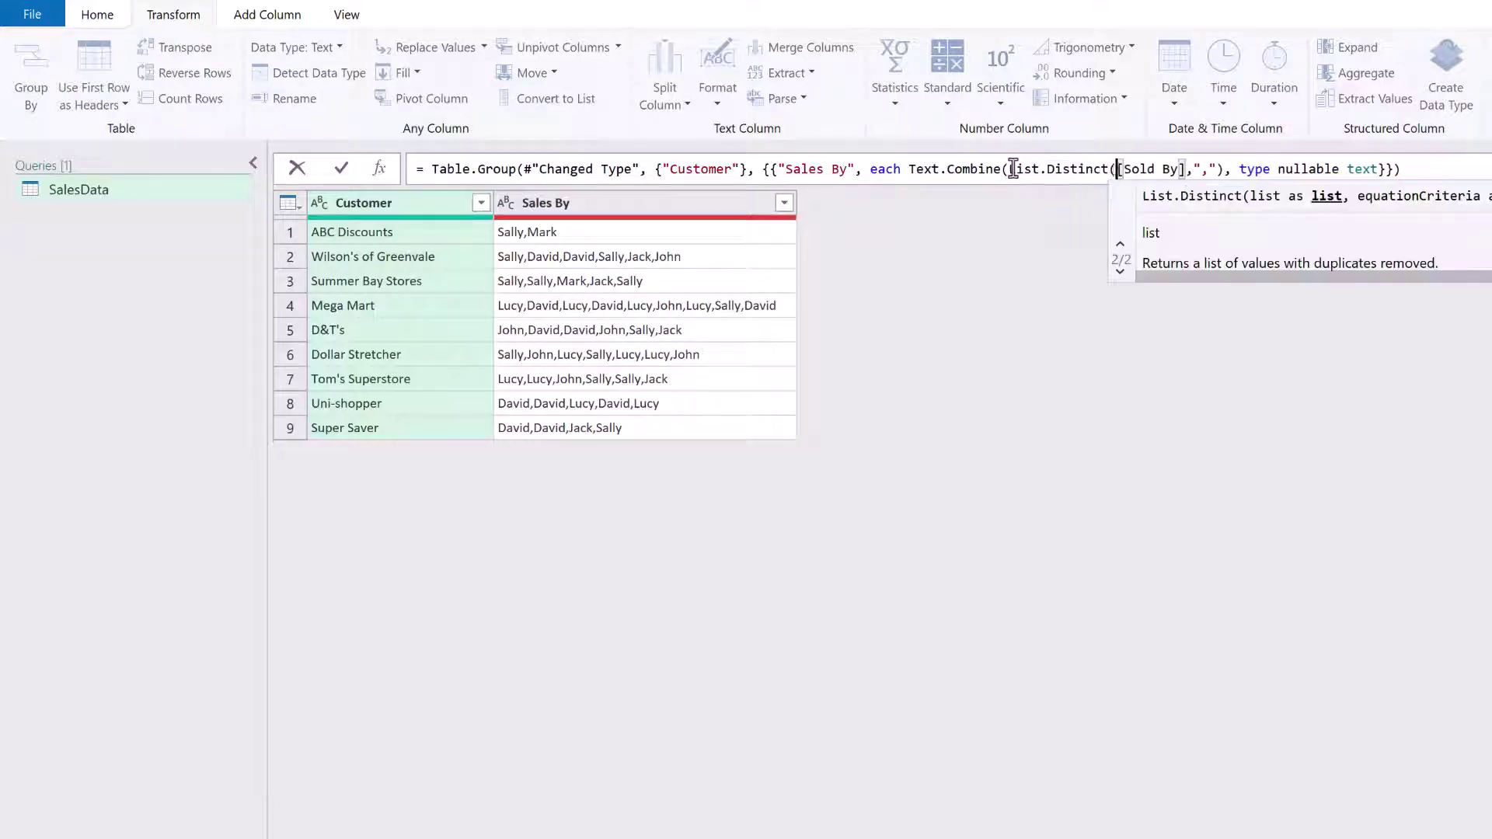
left_click(1185, 168)
type(")")
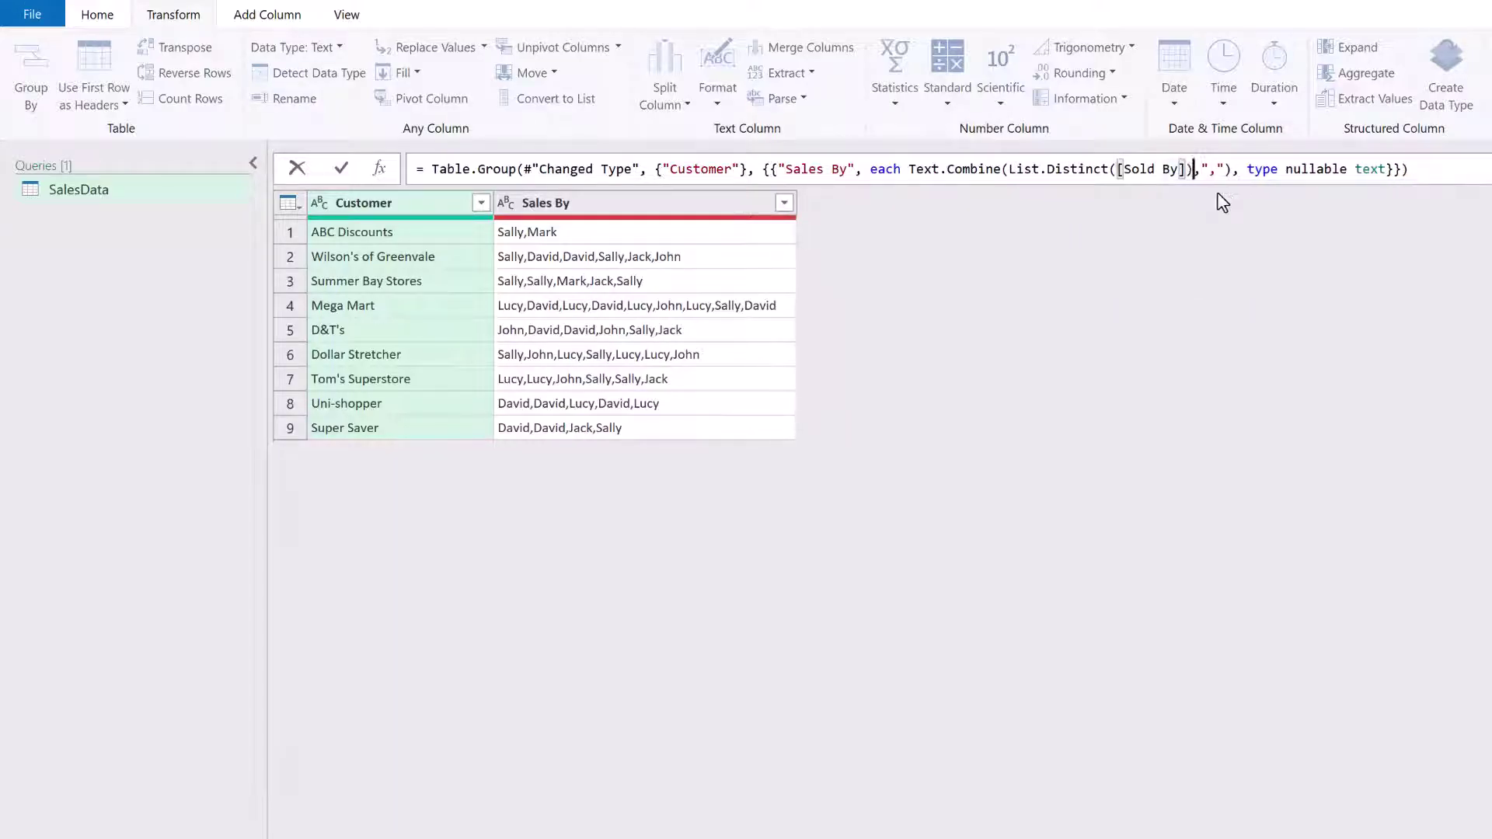
key("Return")
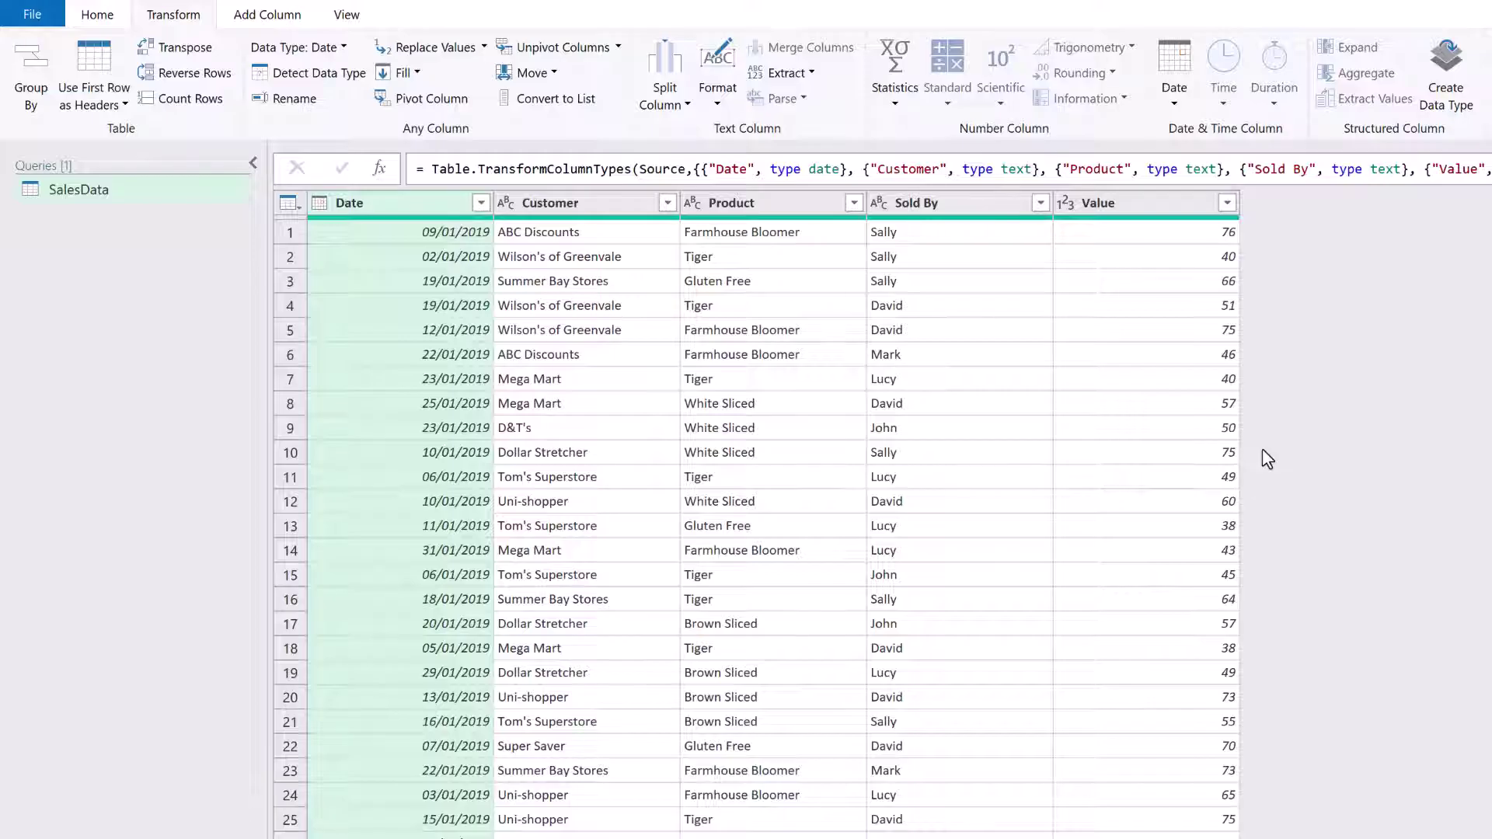
Group by Customer into a new column named 'Table' using the All Rows operation
left_click(609, 207)
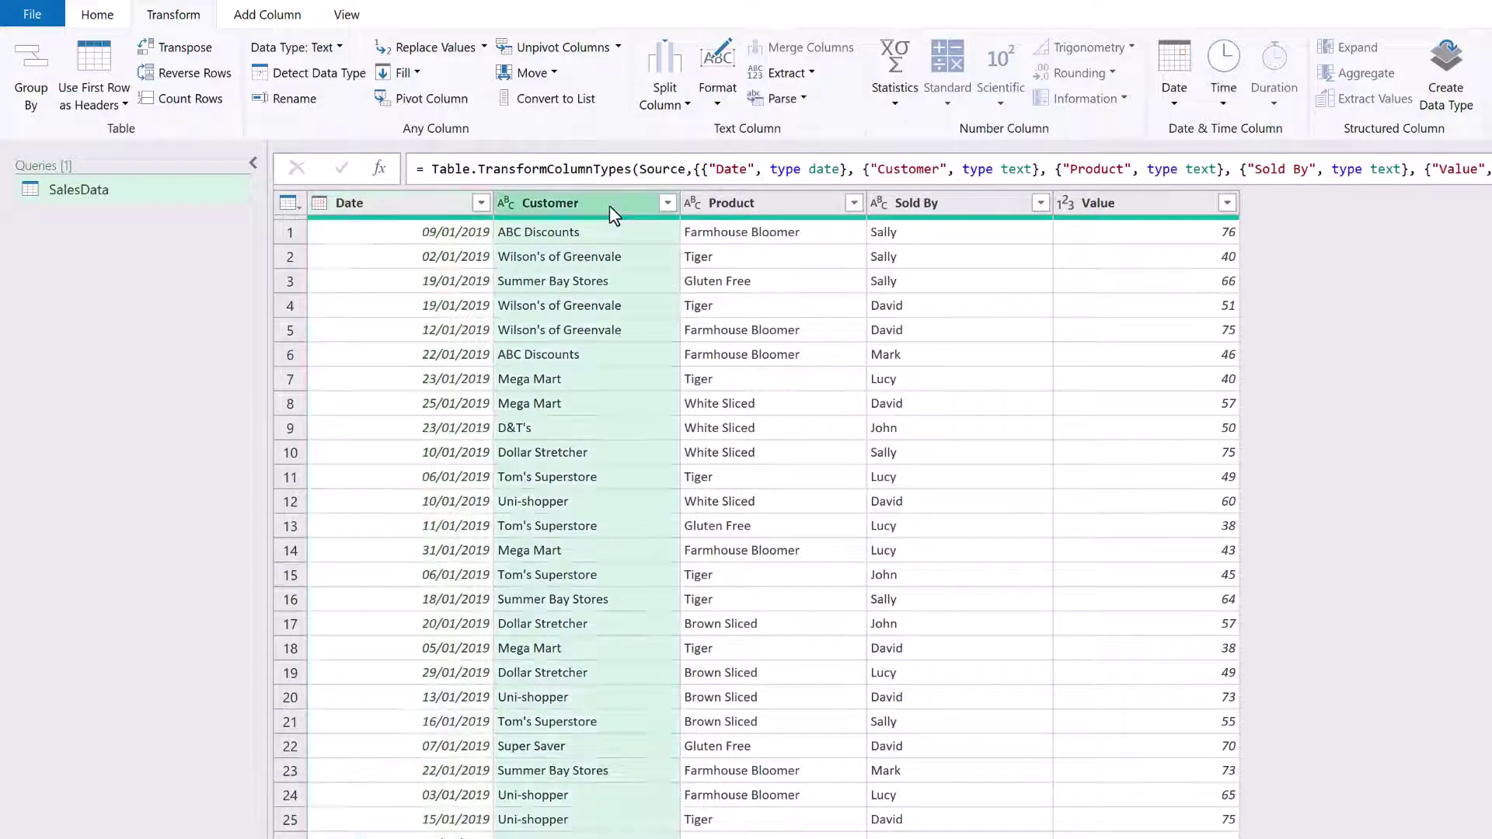
left_click(19, 66)
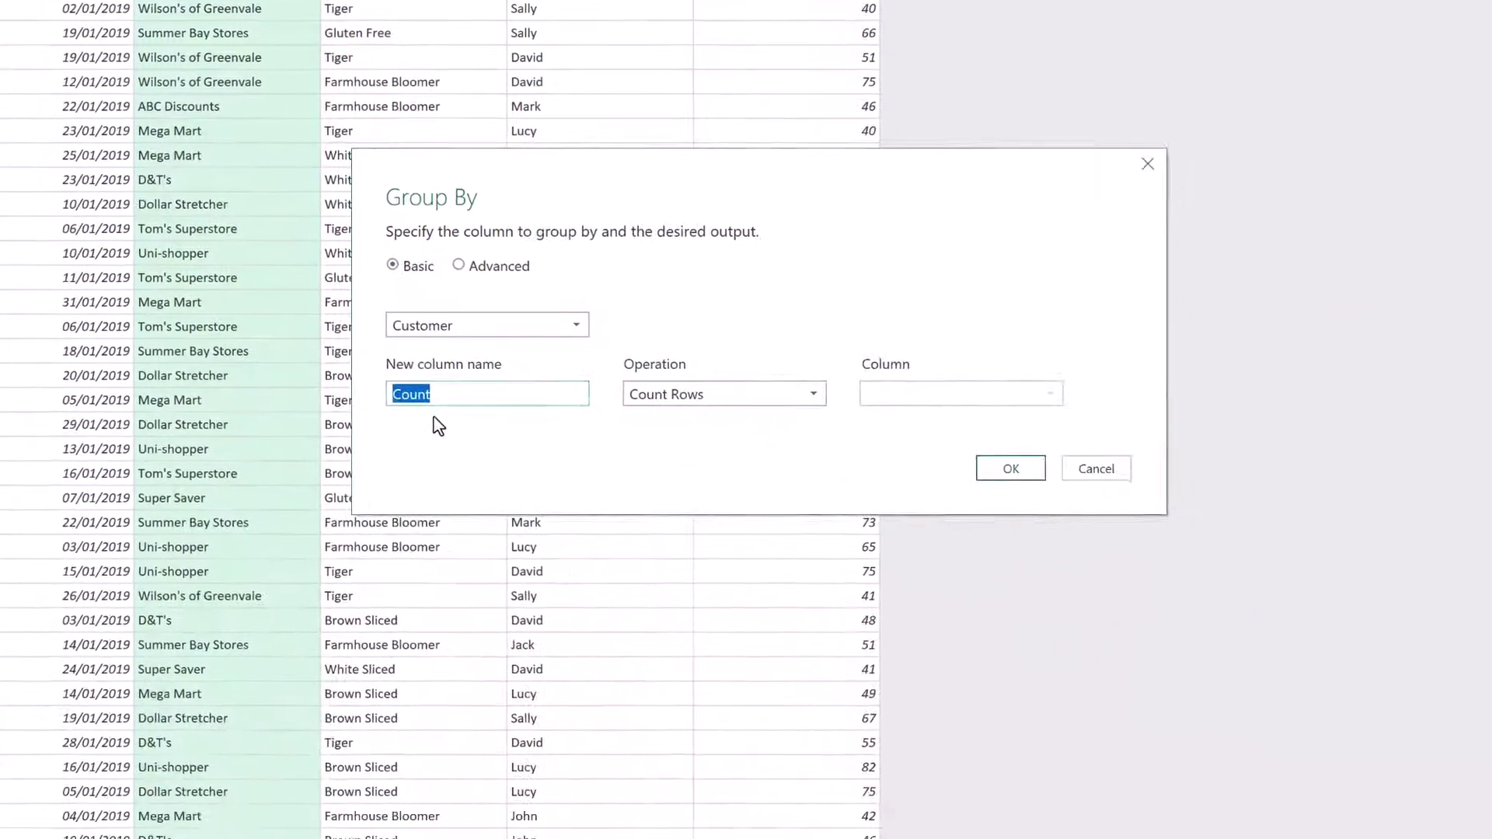
type("Table")
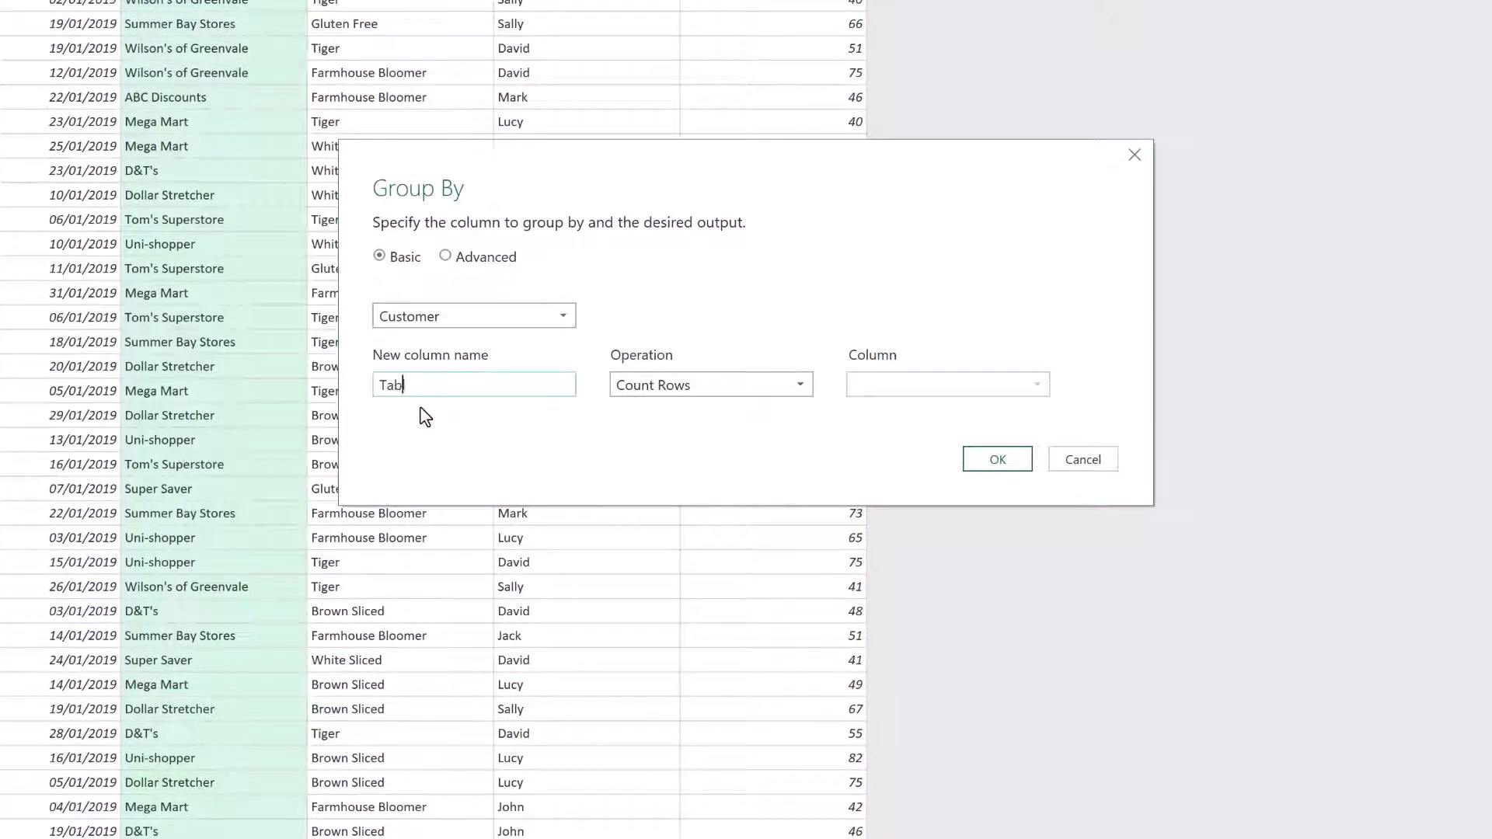
left_click(715, 386)
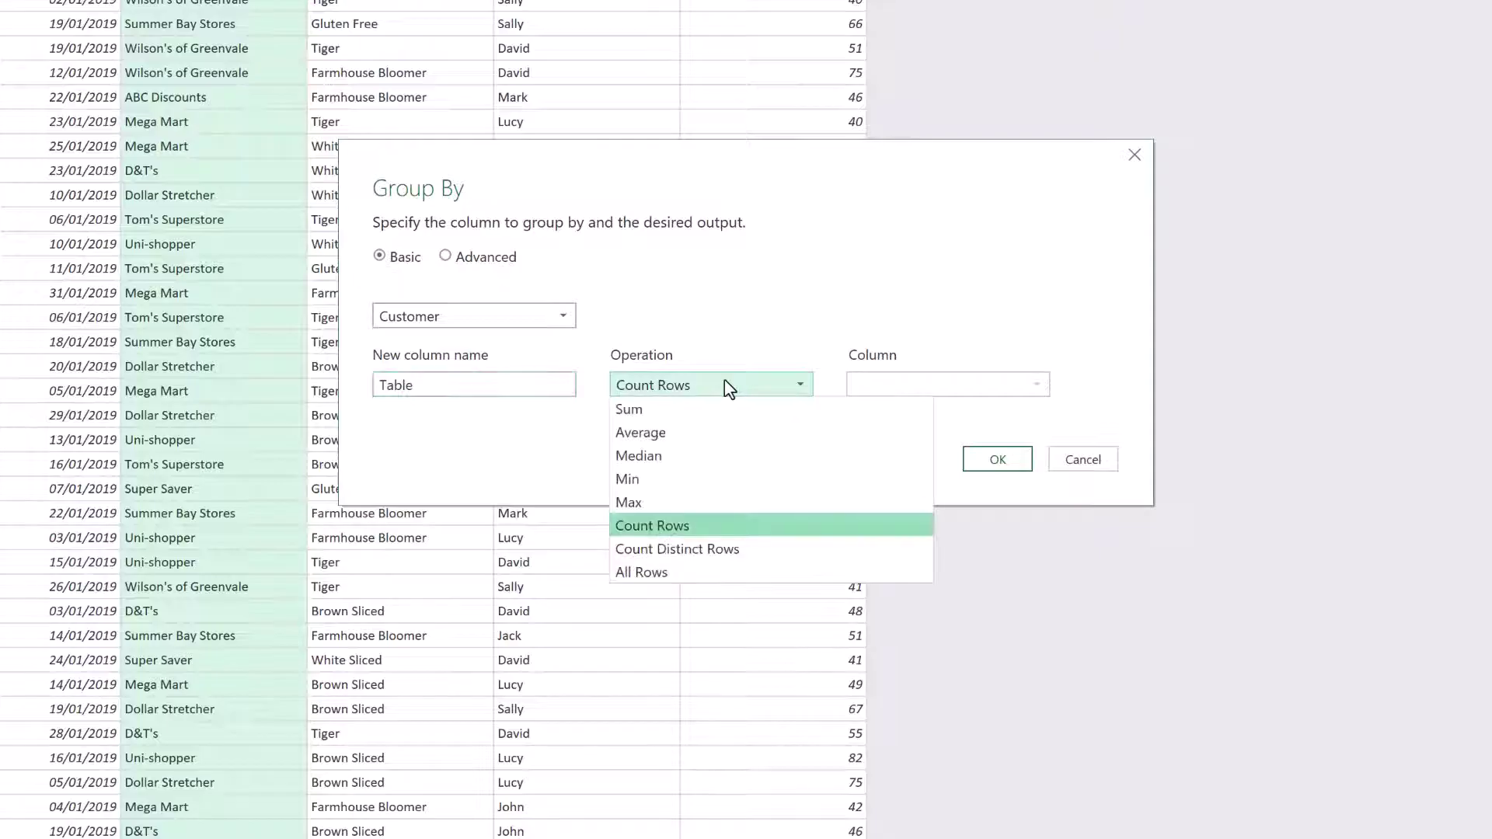
left_click(660, 577)
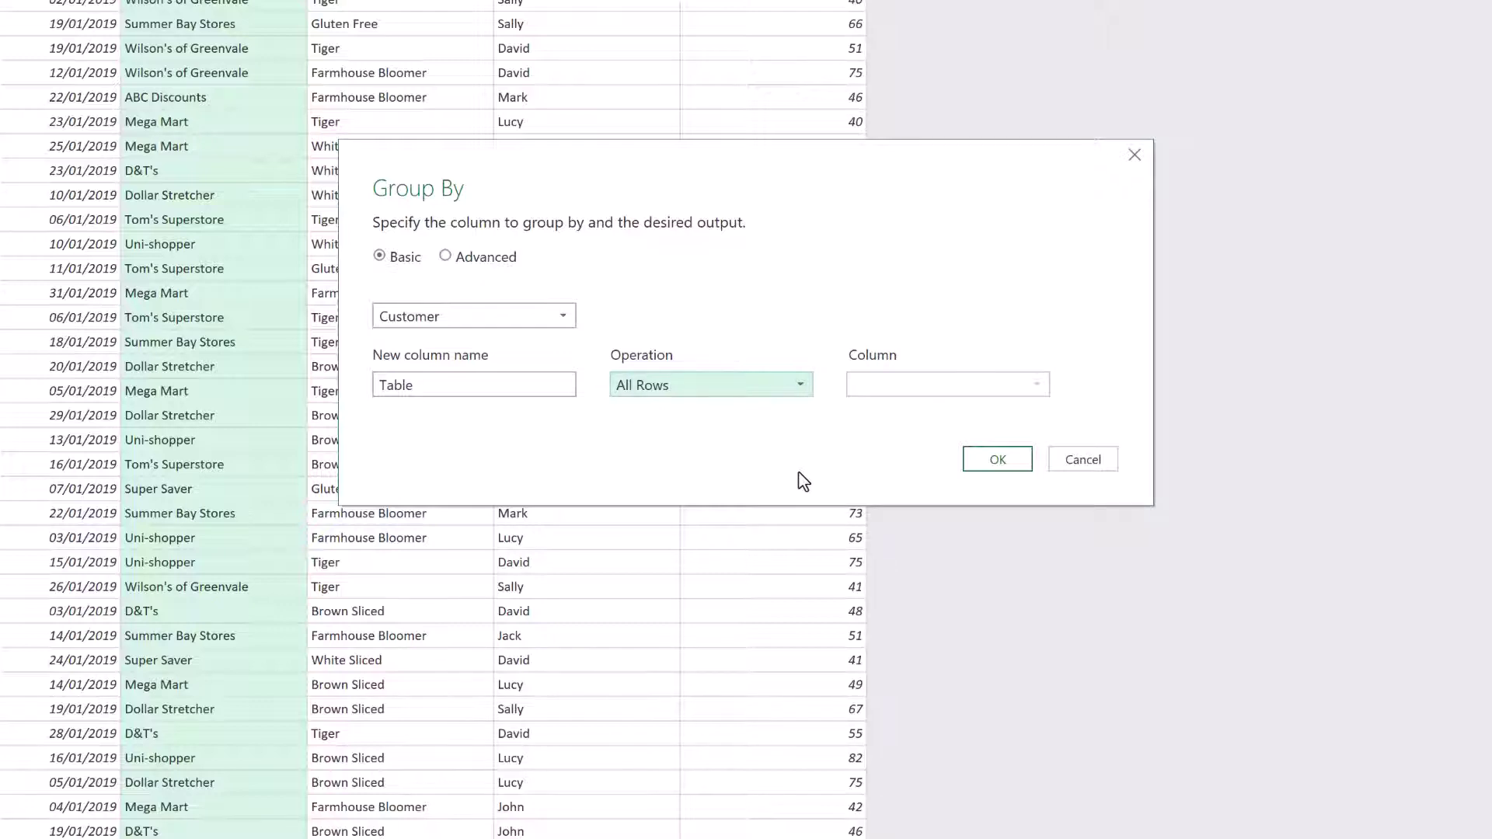
left_click(1004, 464)
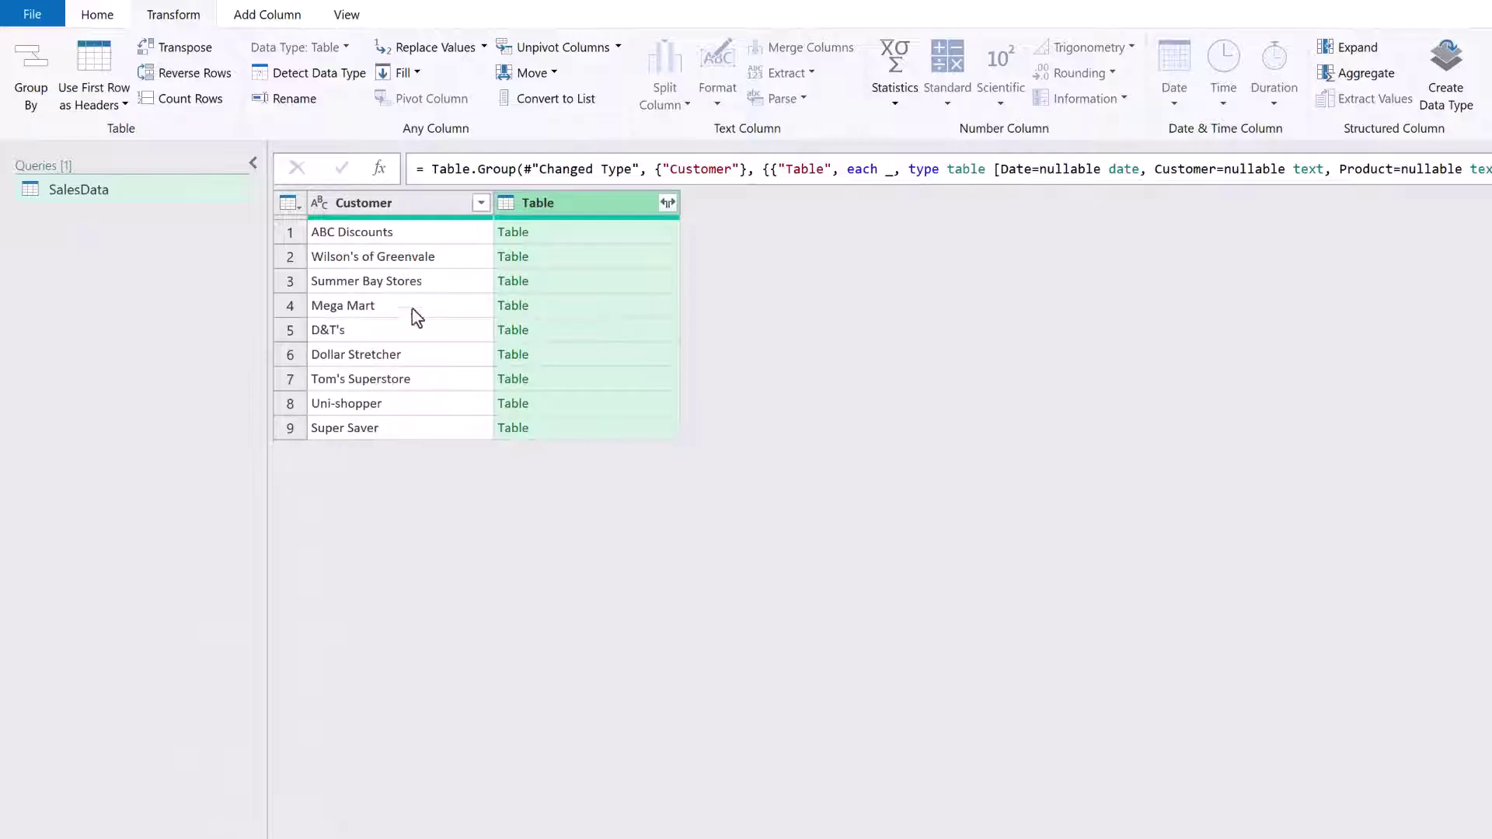
Preview the nested rows for ABC Discounts, then for Wilson's of Greenvale
left_click(626, 237)
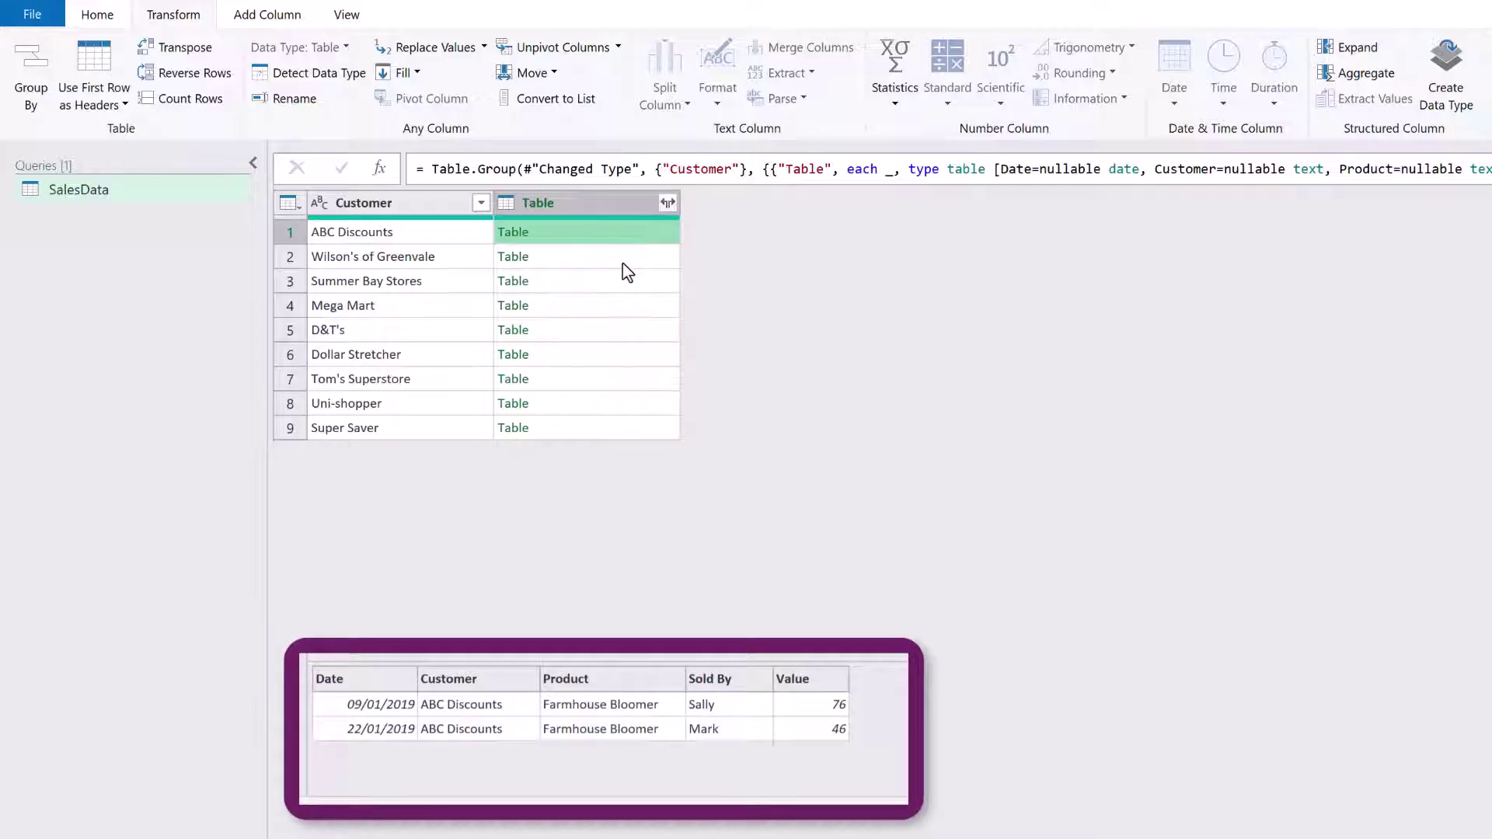
left_click(623, 264)
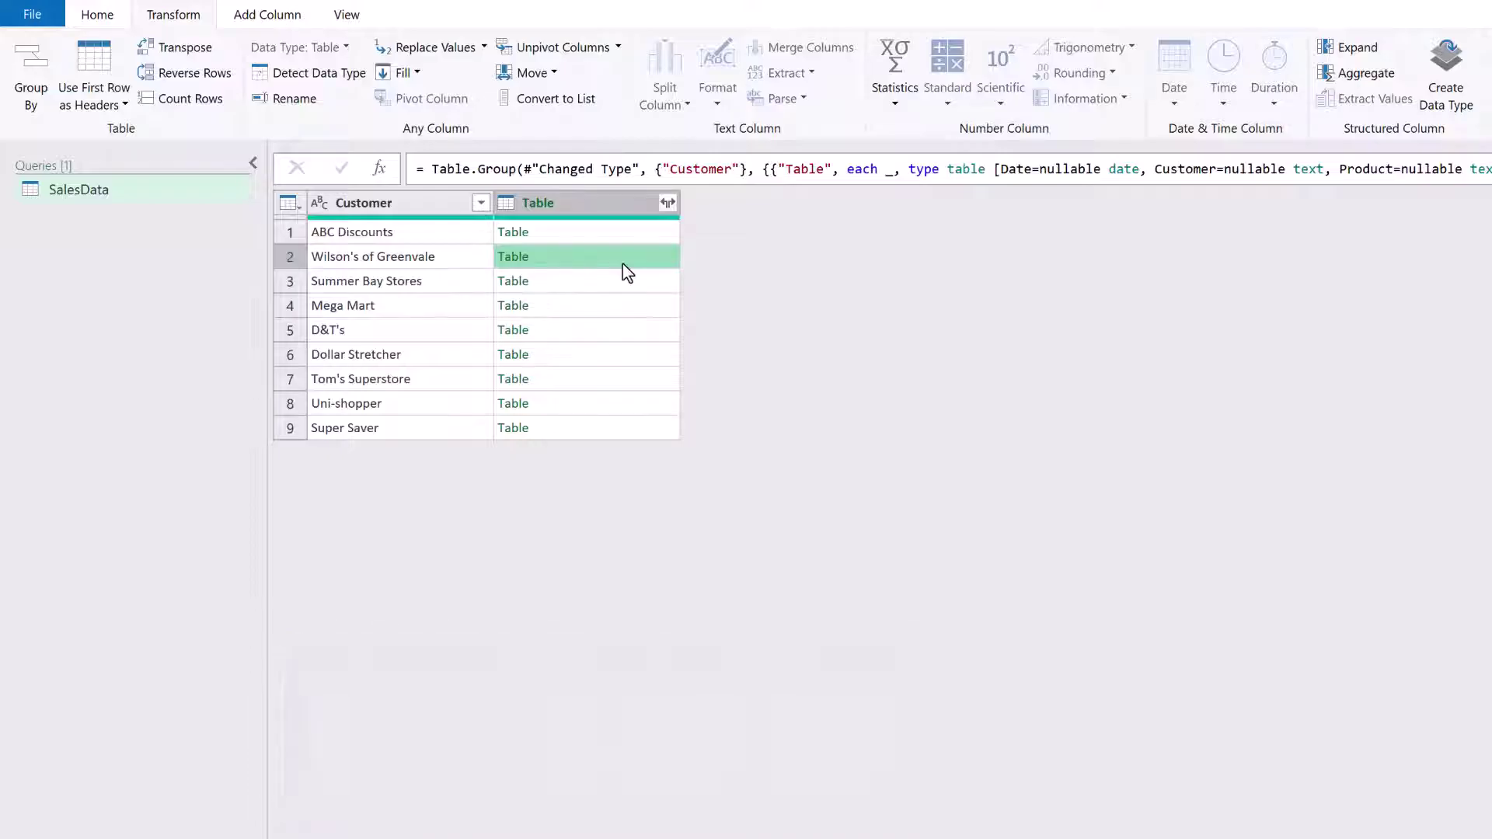
Drill into the Table link for Wilson's of Greenvale to show its six sales rows
left_click(515, 261)
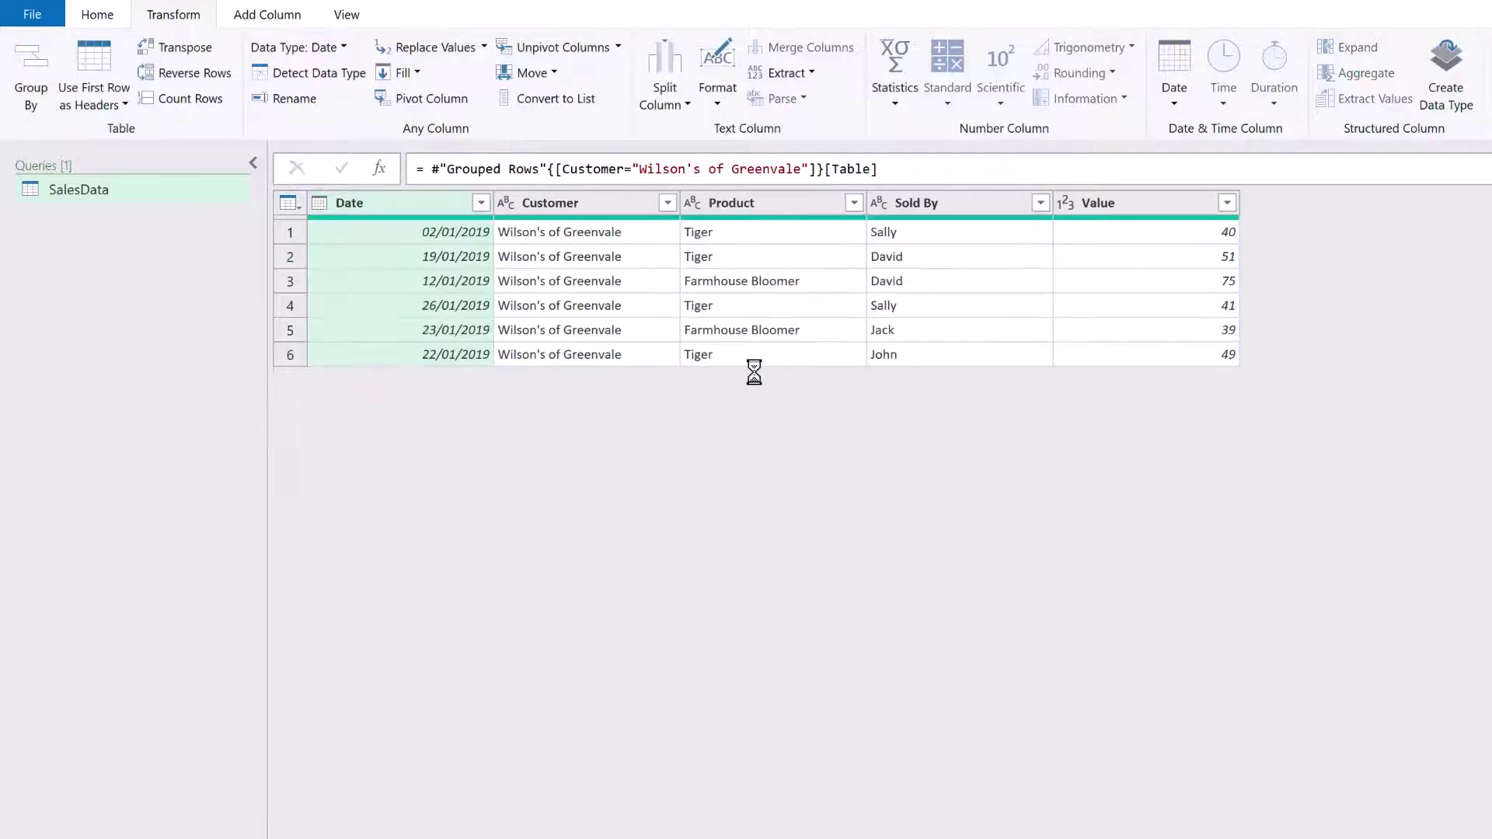